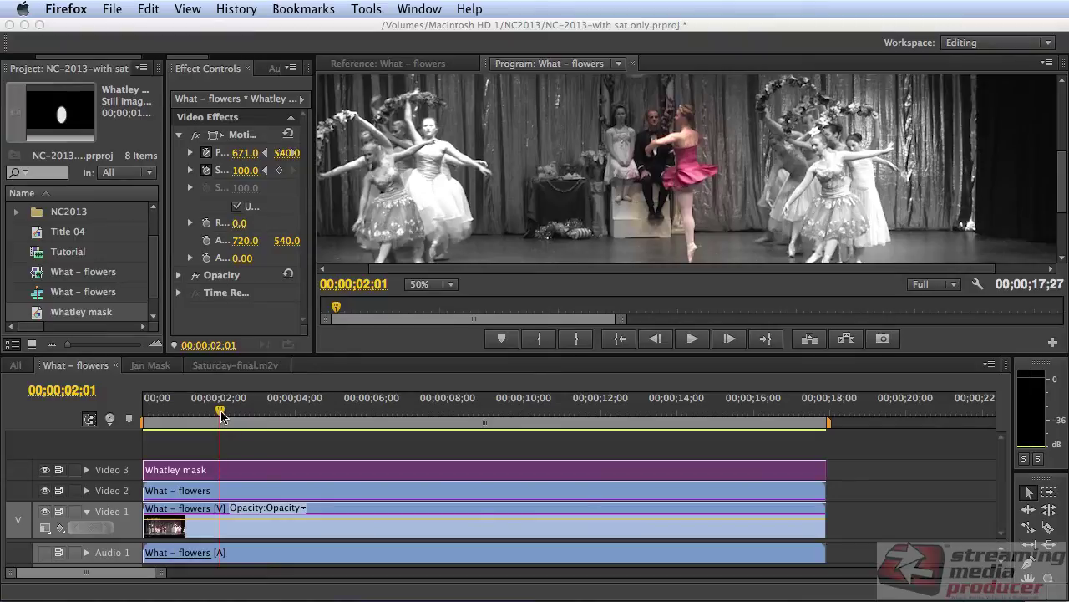
Scrub through the finished colour-spotlight clip, then widen the Project panel.
drag(221, 415, 632, 442)
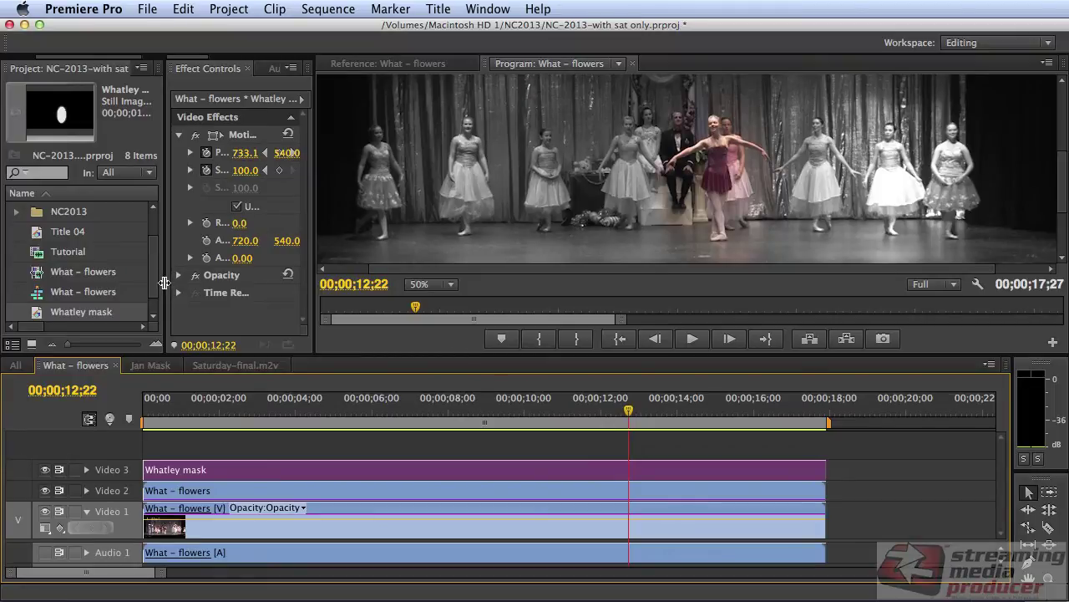
drag(165, 283, 272, 282)
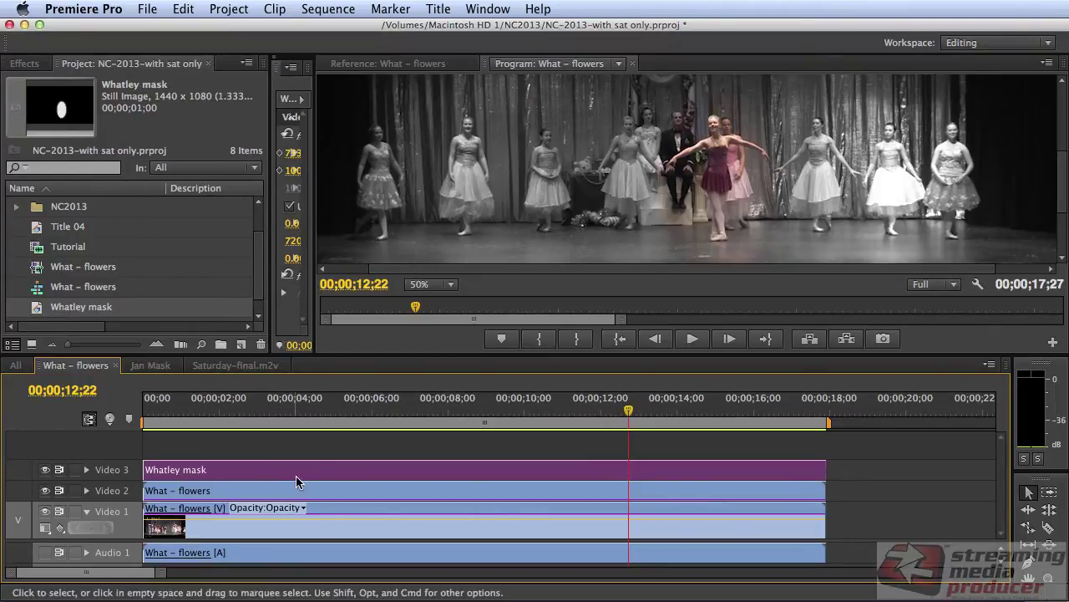
Build a new sequence from the What – flowers movie, zoom it to fit, and reveal Video 3.
click(255, 302)
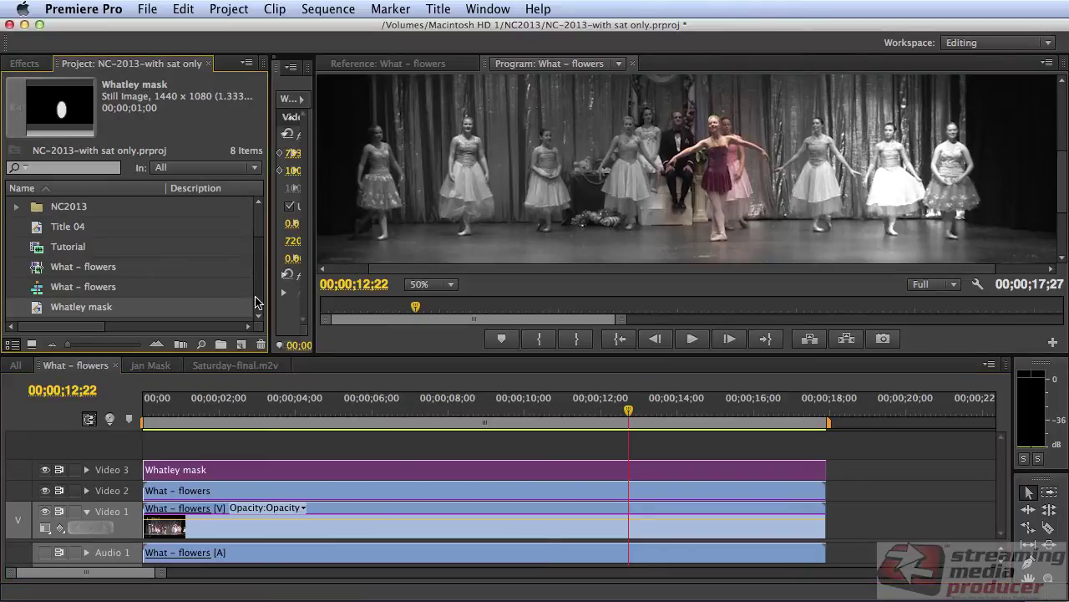
click(36, 267)
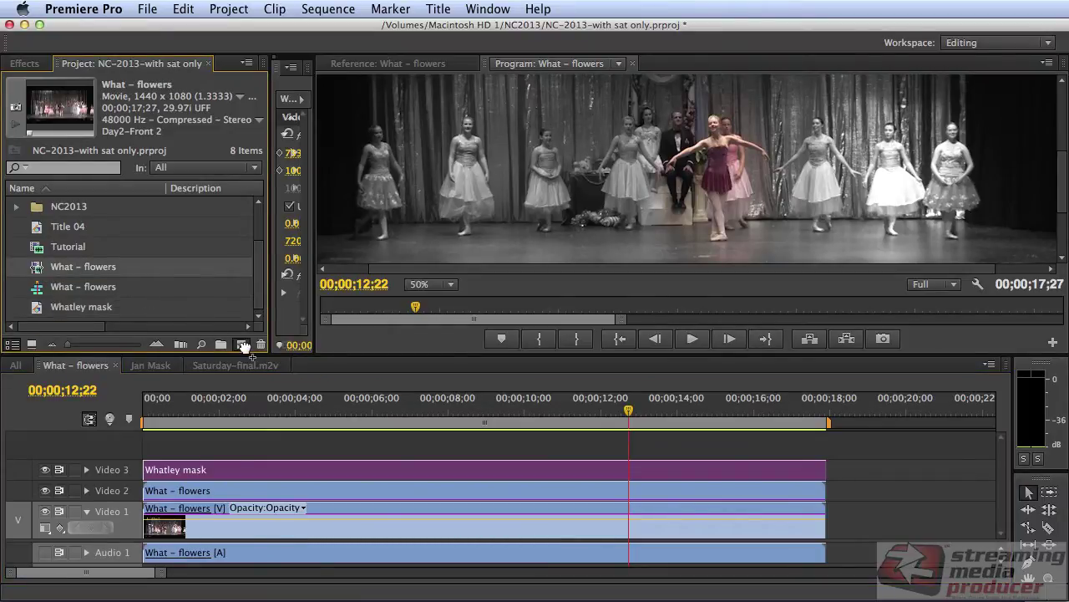
drag(243, 345, 243, 346)
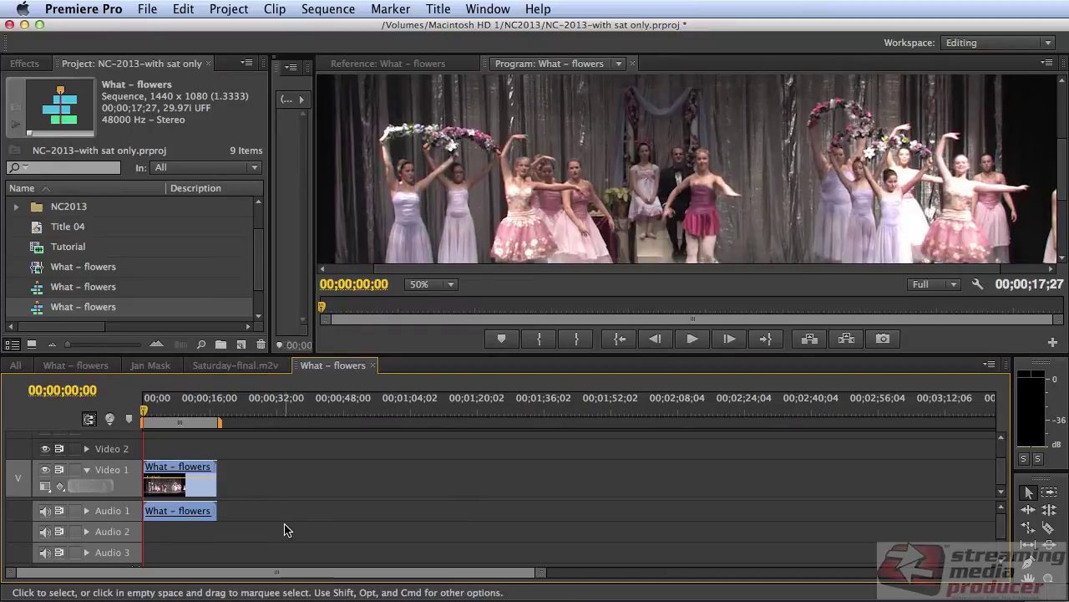
key(backslash)
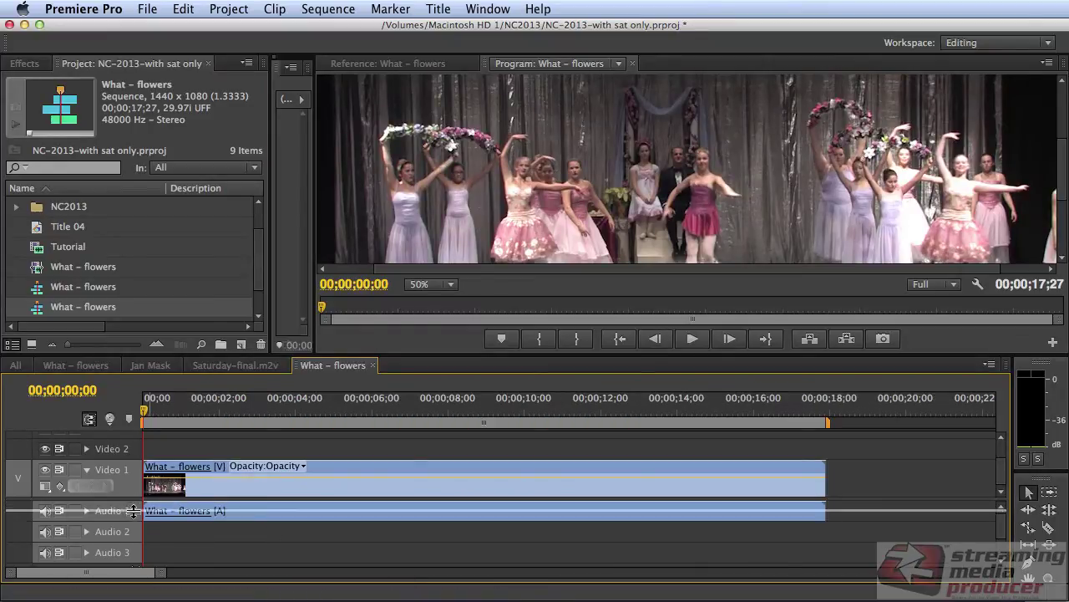
drag(133, 525, 138, 551)
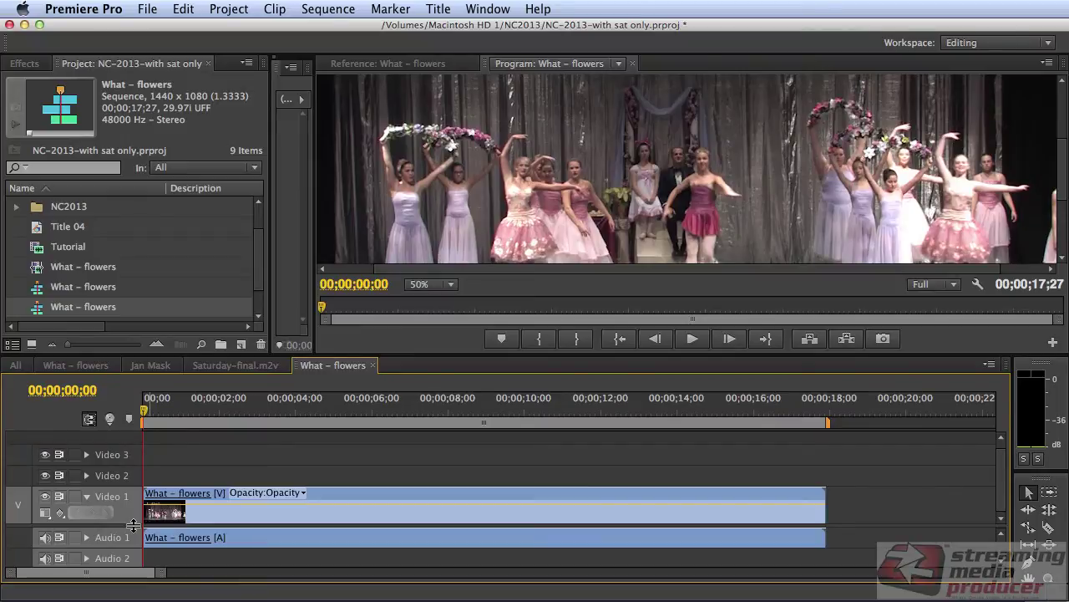
Copy the Video 1 dance clip and paste a duplicate onto Video 2.
alt+click(177, 498)
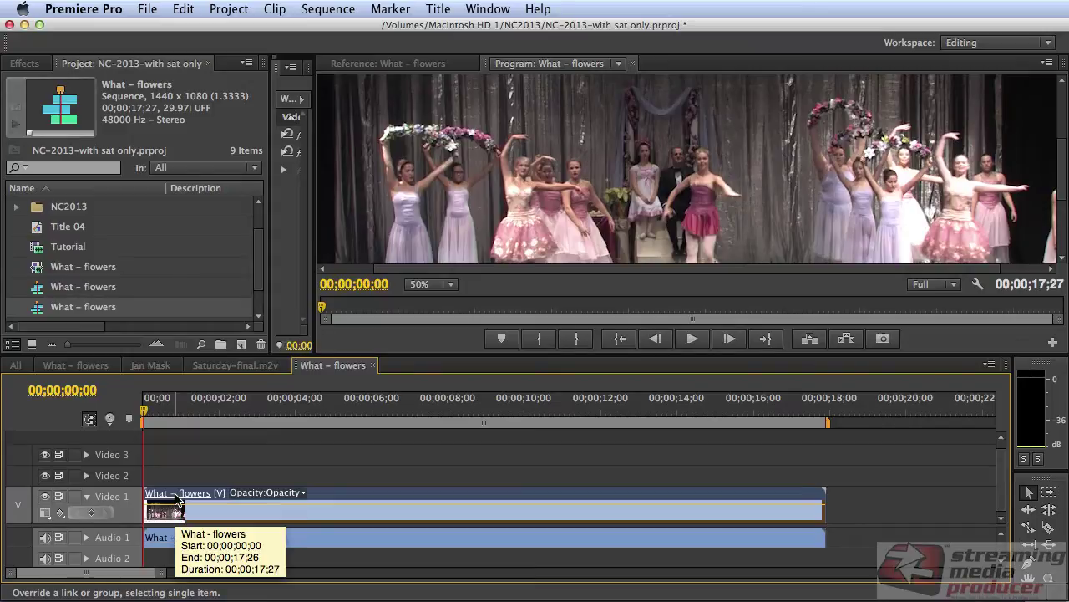
right_click(177, 498)
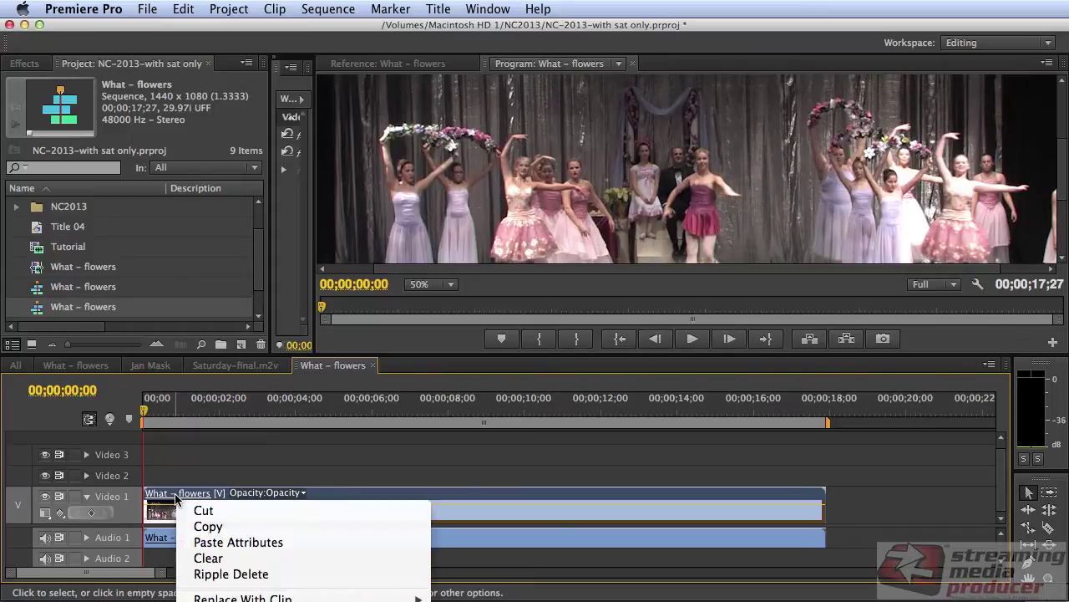
click(230, 528)
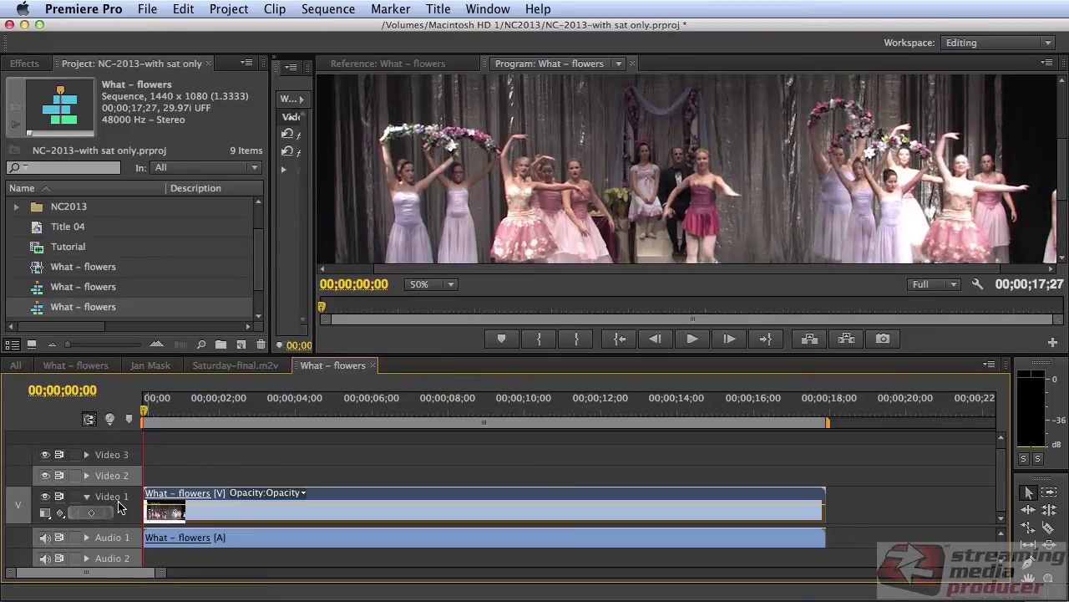
key(super+v)
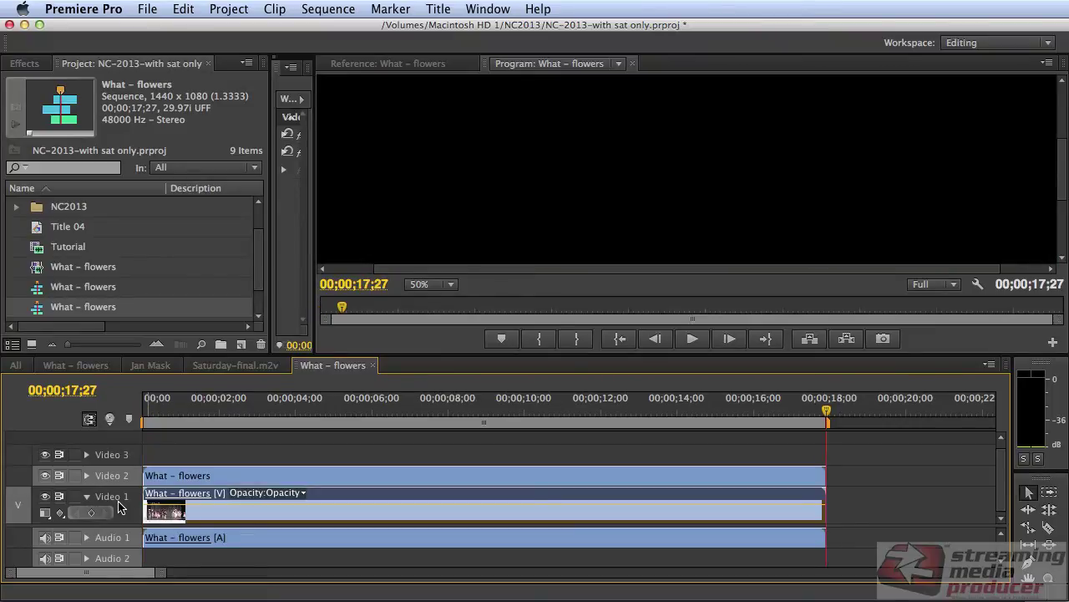
Jump to 04;09 and set the Program monitor zoom to Fit.
click(308, 417)
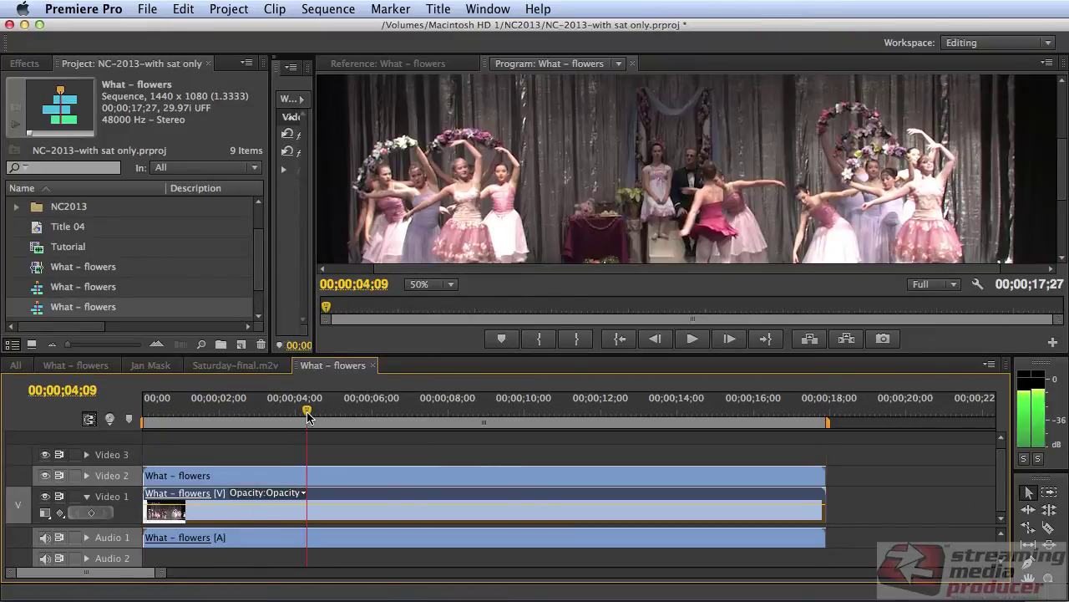
click(450, 284)
click(430, 300)
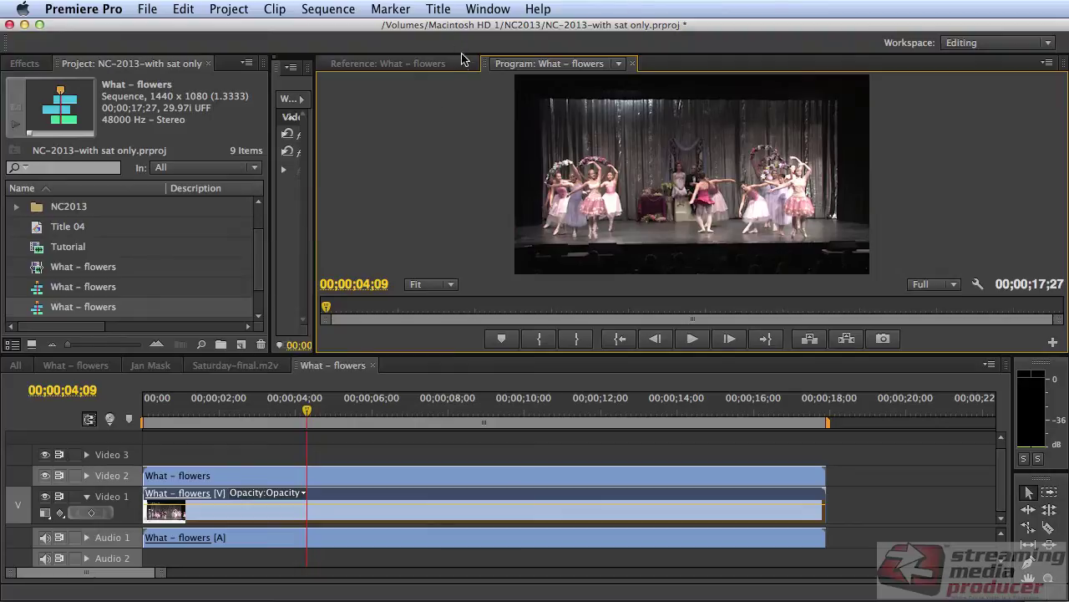
Create a new Default Still title with the default settings.
click(438, 12)
mouse_move(443, 29)
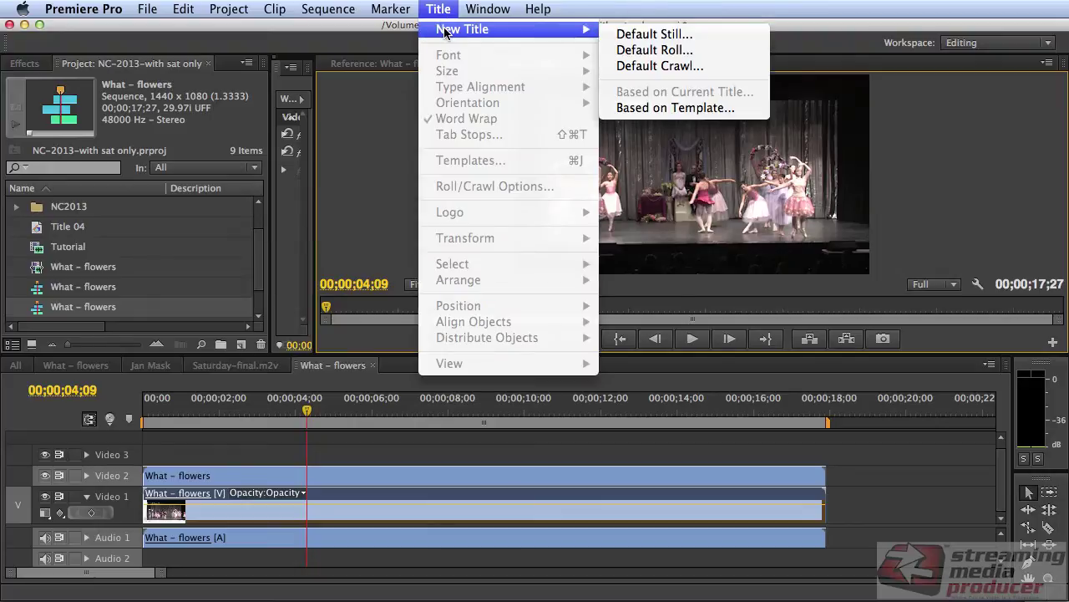
click(666, 37)
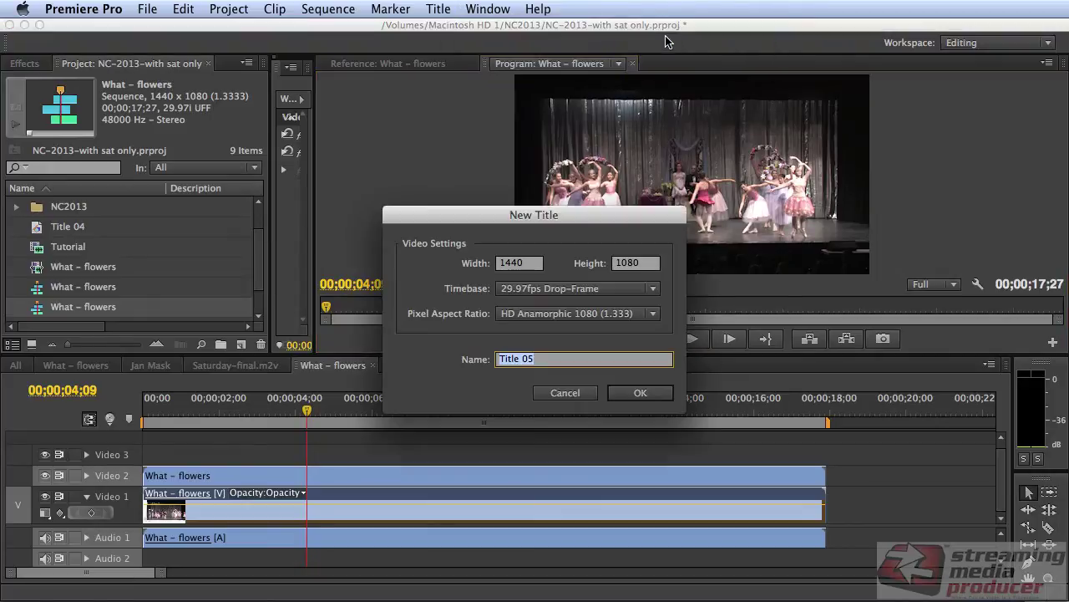
click(640, 392)
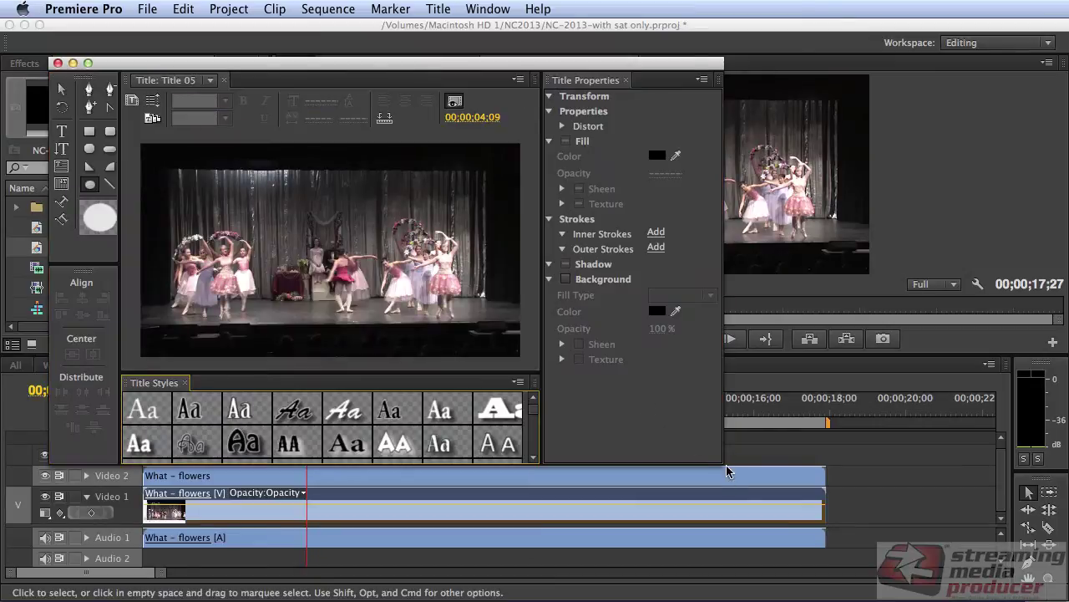
Draw a tall white ellipse near the frame centre and place Title 05 on Video 3.
drag(724, 465, 659, 448)
drag(112, 273, 143, 274)
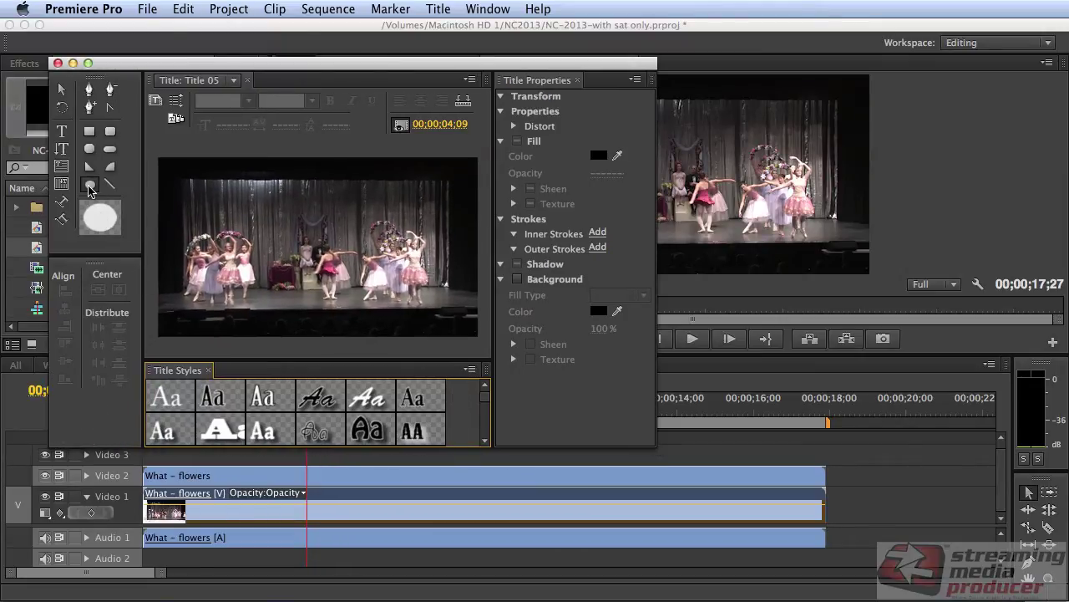
click(91, 186)
drag(318, 238, 349, 304)
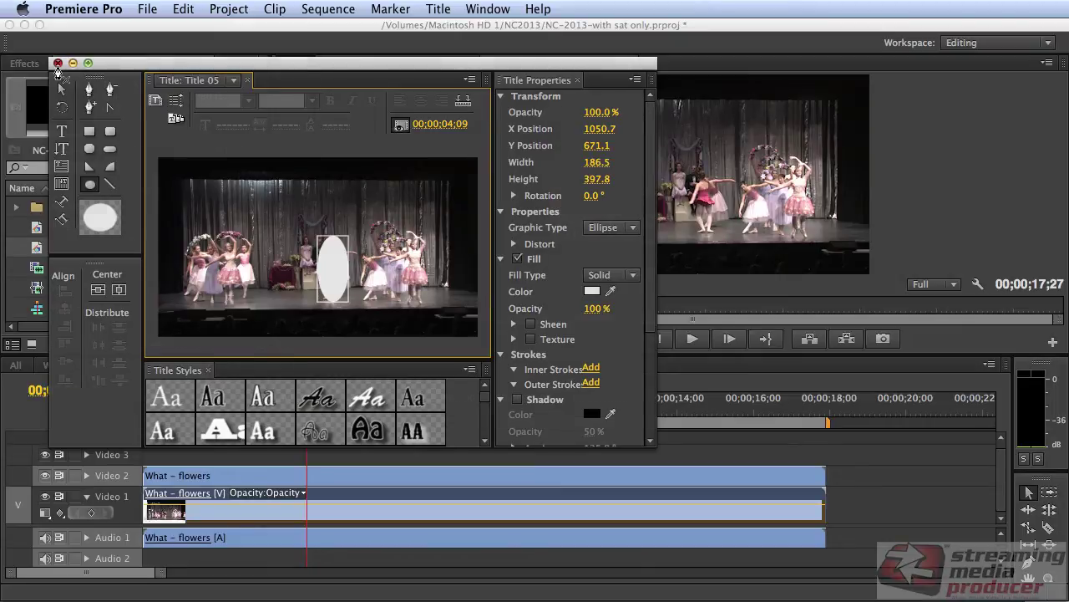
click(57, 64)
drag(39, 249, 814, 460)
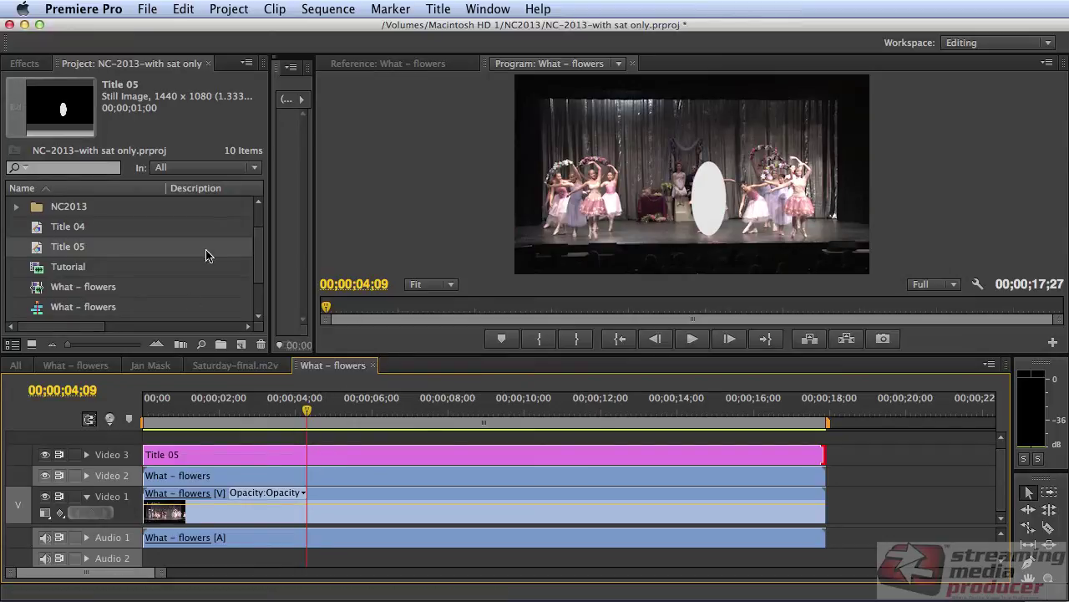
Apply Track Matte Key from Video Effects > Keying to the Video 2 clip.
click(25, 64)
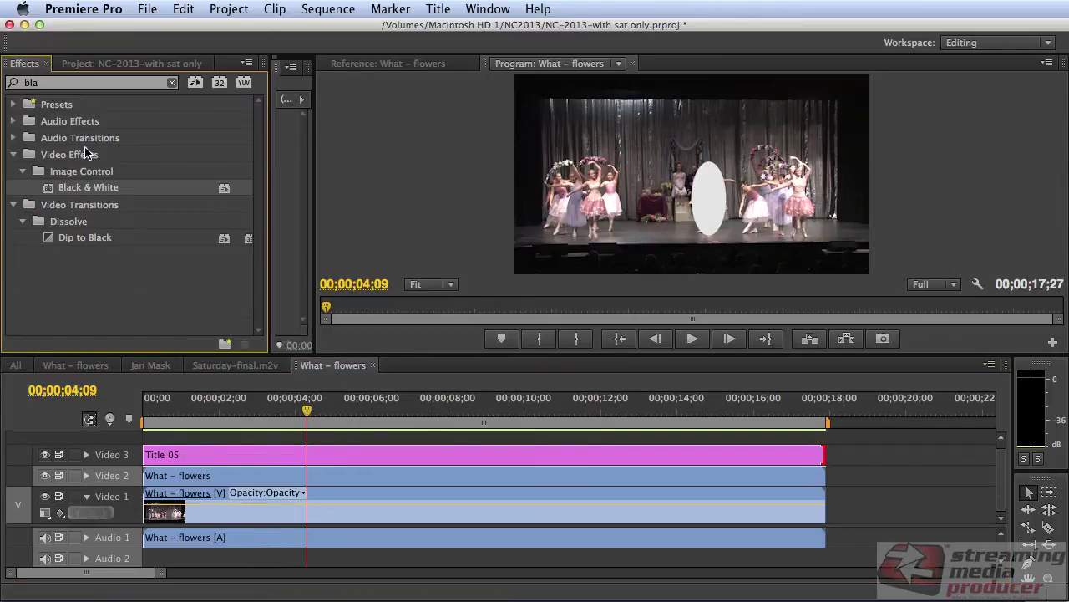
click(171, 83)
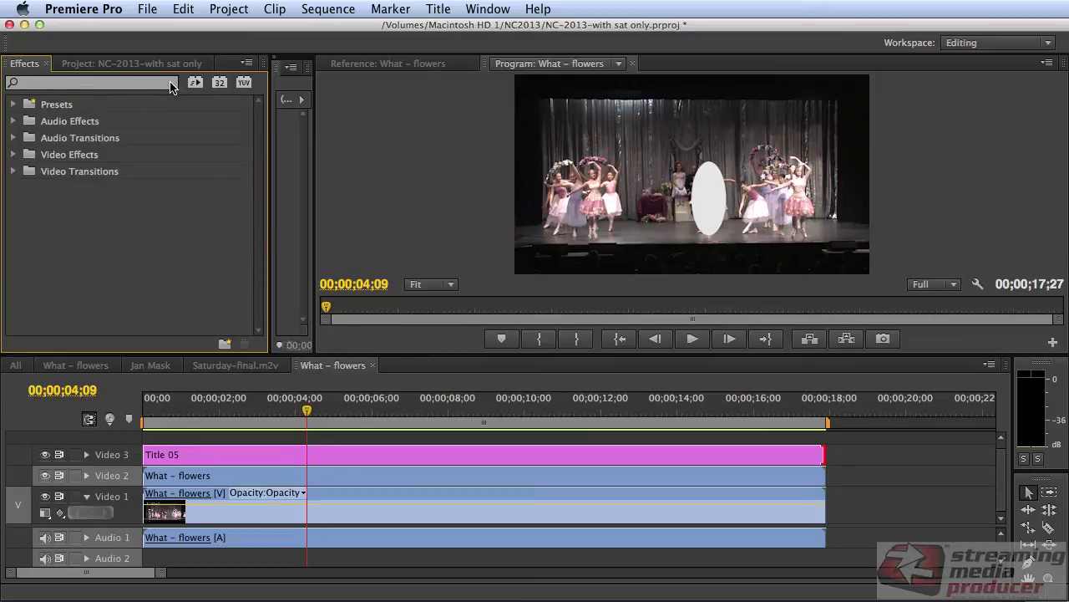
click(14, 155)
scroll(111, 197, down, 3)
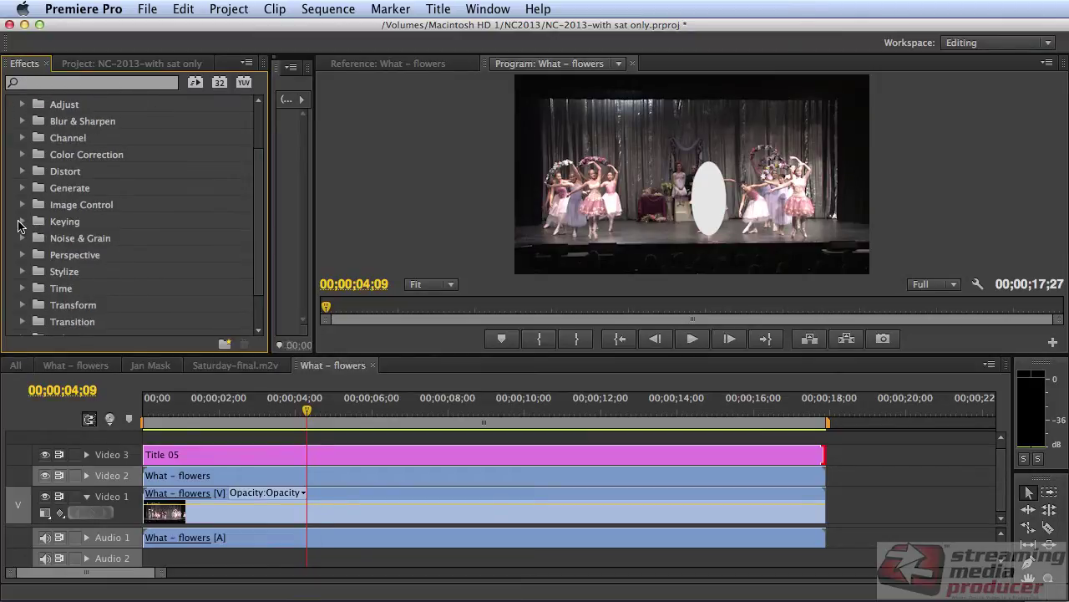
click(21, 221)
scroll(21, 222, down, 5)
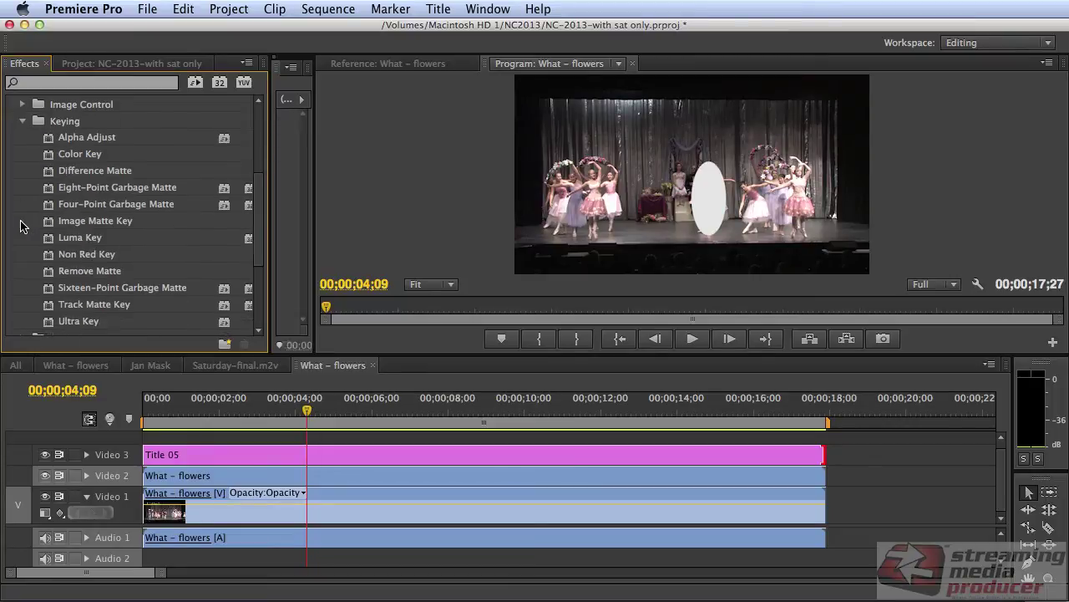
drag(48, 291, 230, 476)
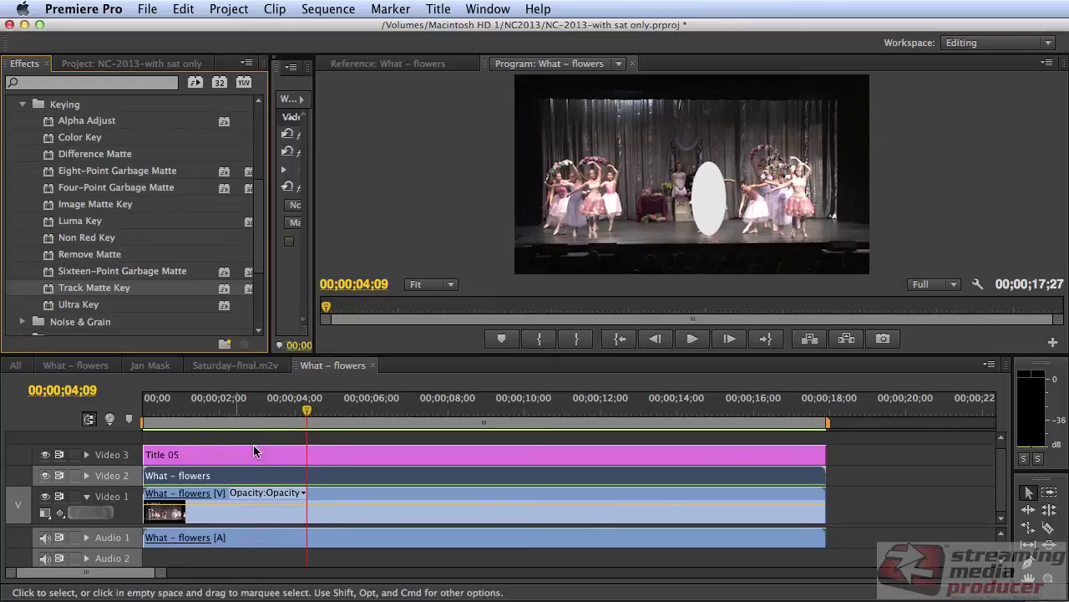
Set the Track Matte Key's Matte to Video 3 and move to about one second in.
drag(312, 241, 539, 241)
click(429, 205)
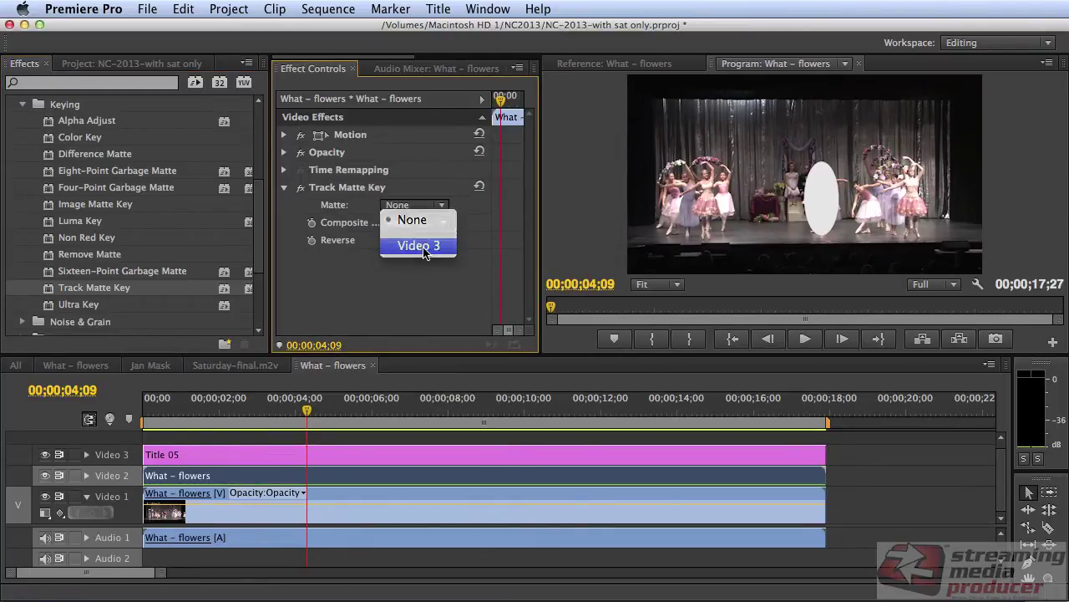
click(420, 245)
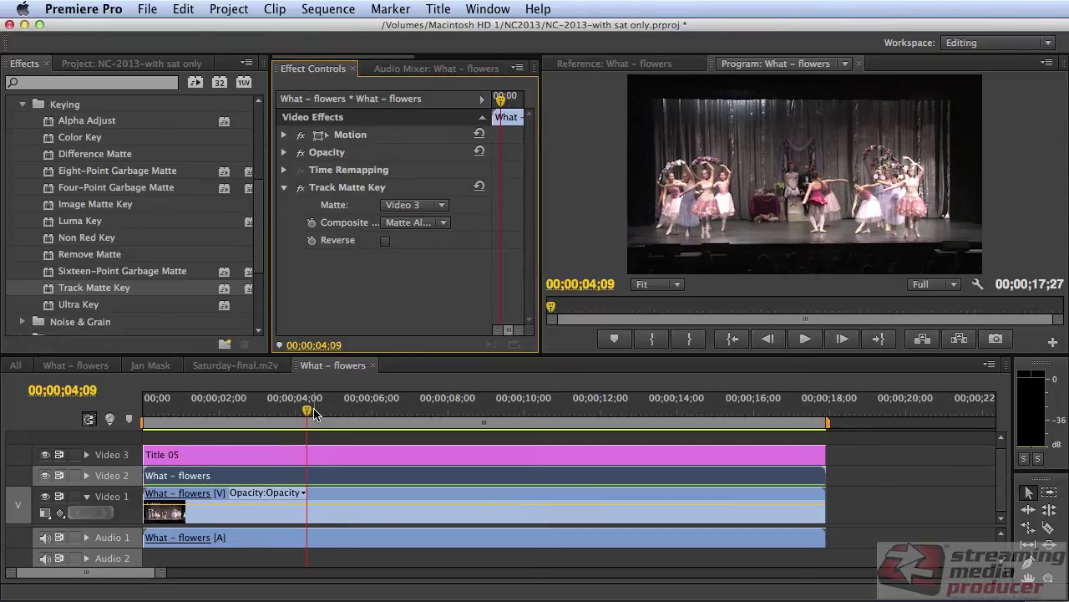
drag(311, 414, 185, 413)
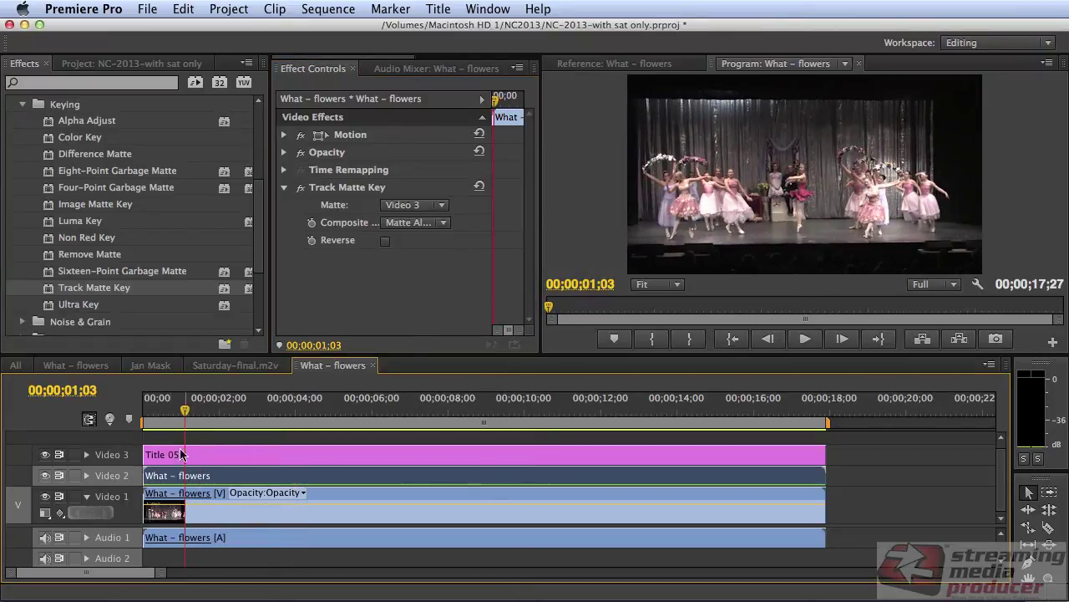
Turn off Audio 1 output and the Video 1 eye, then return the playhead near the start.
click(46, 537)
click(45, 497)
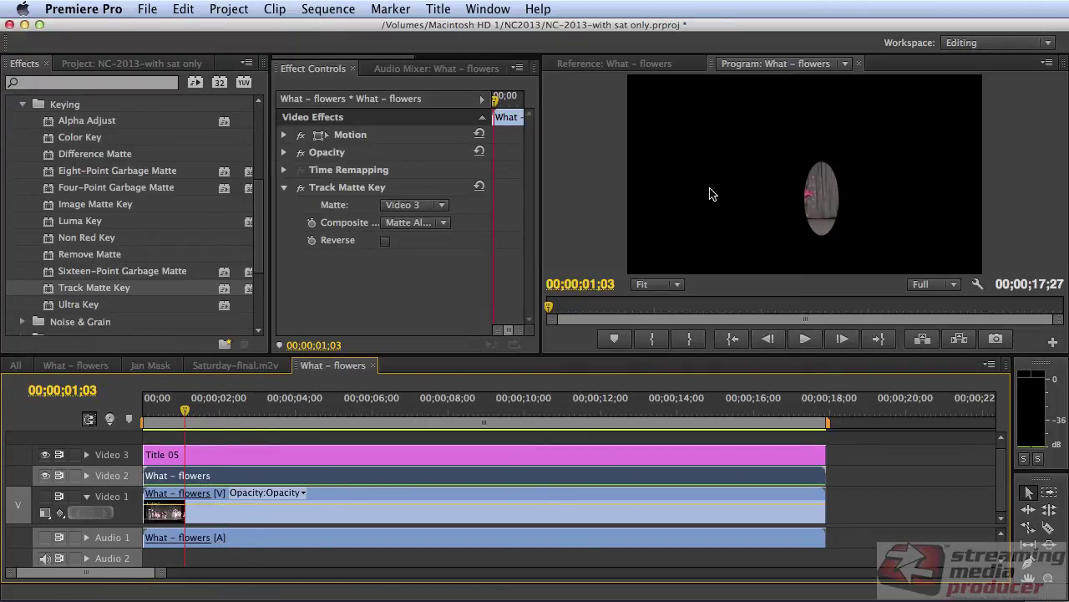
click(46, 498)
click(46, 497)
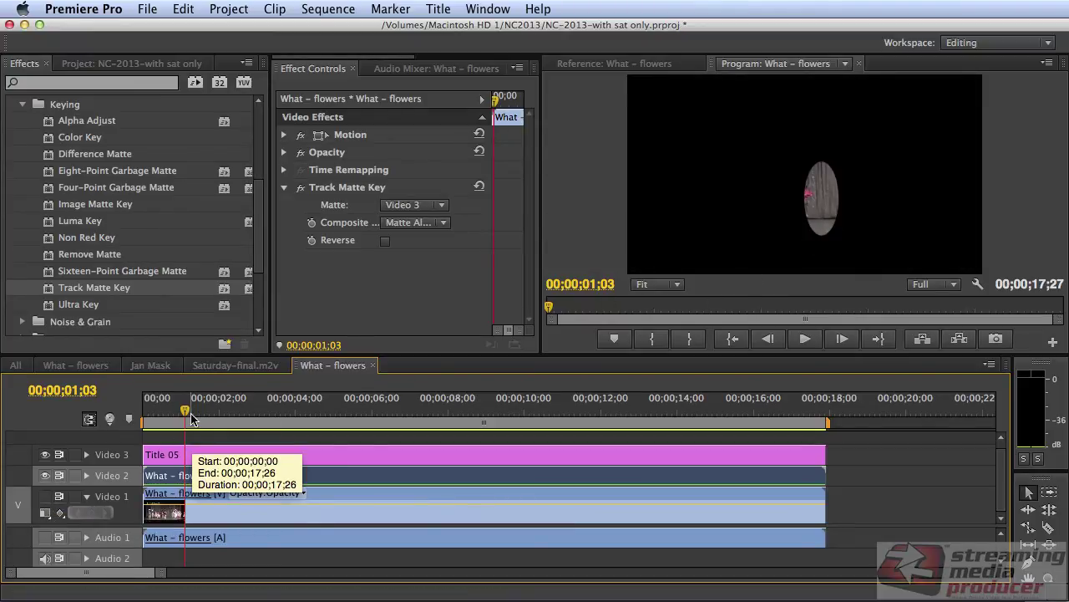
drag(186, 409, 127, 426)
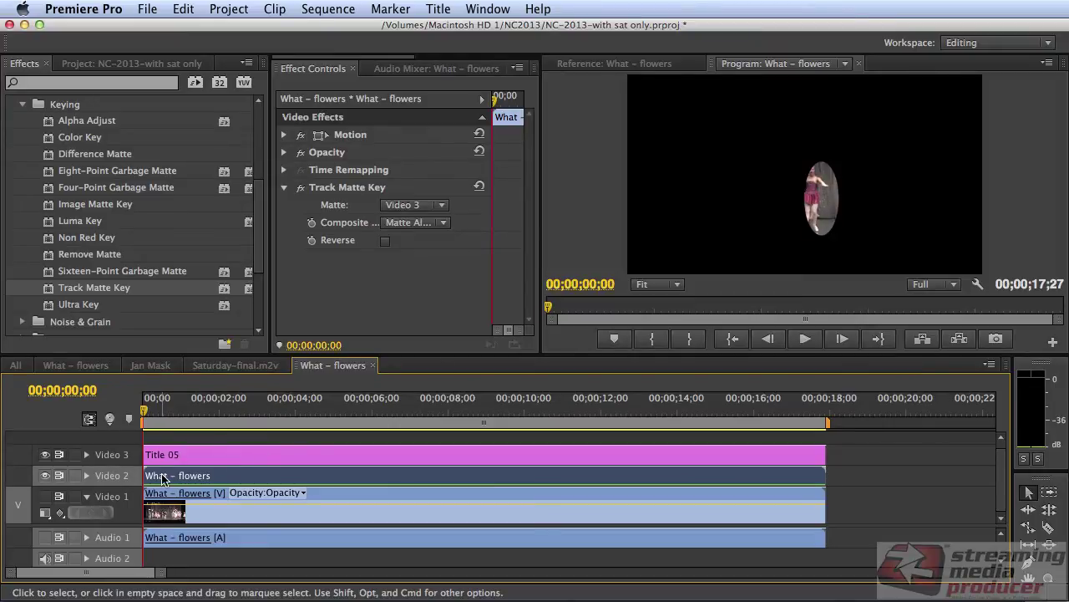
click(257, 208)
Apply Image Control > Black & White to the Video 1 clip, show Video 1, then disable the effect.
drag(257, 209, 257, 135)
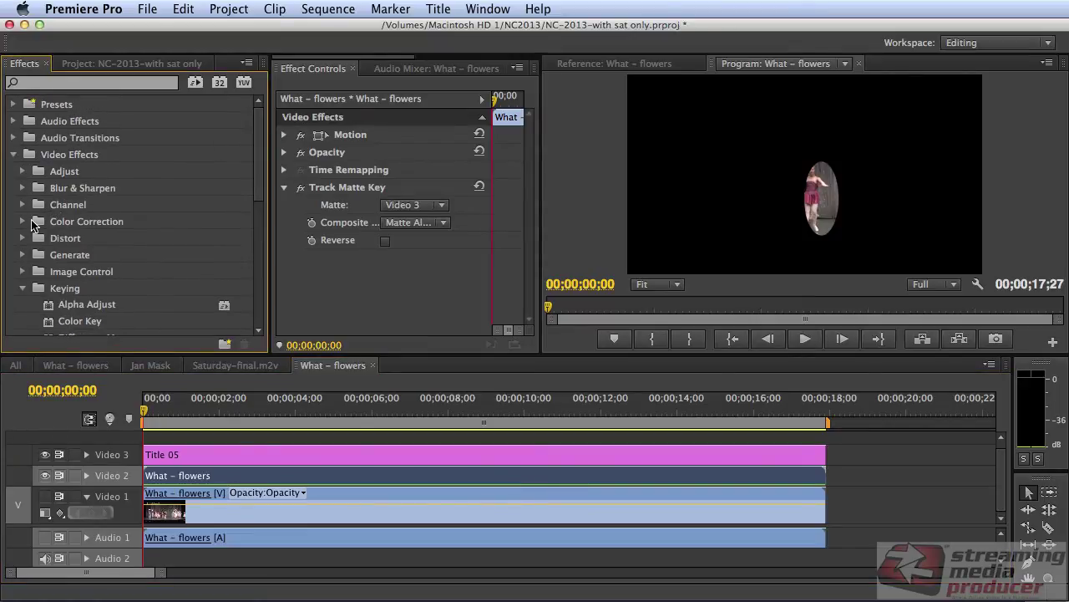
click(22, 272)
scroll(25, 276, down, 3)
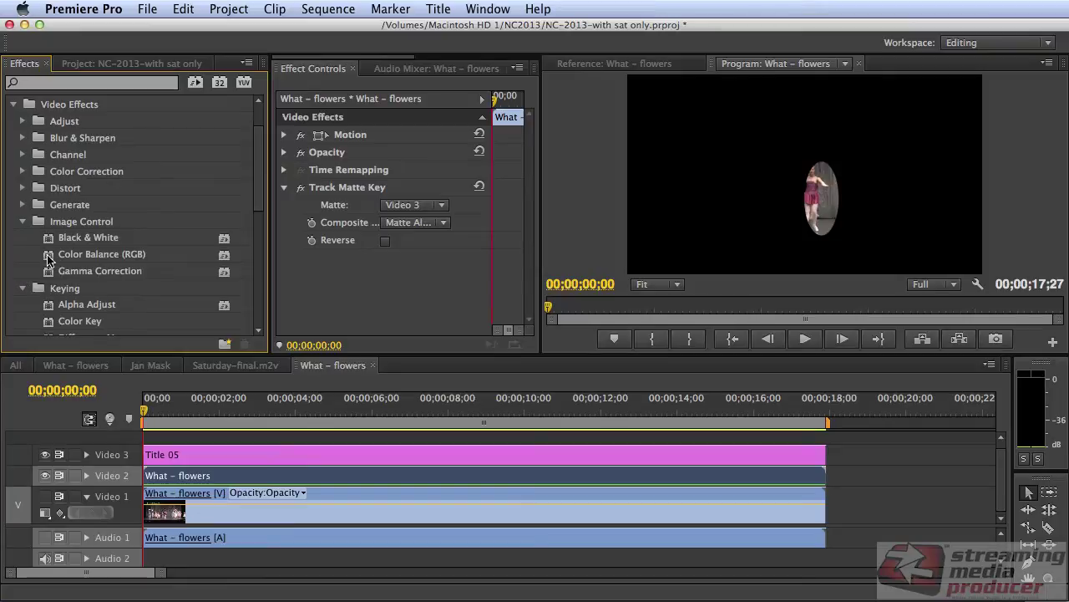
drag(50, 238, 197, 462)
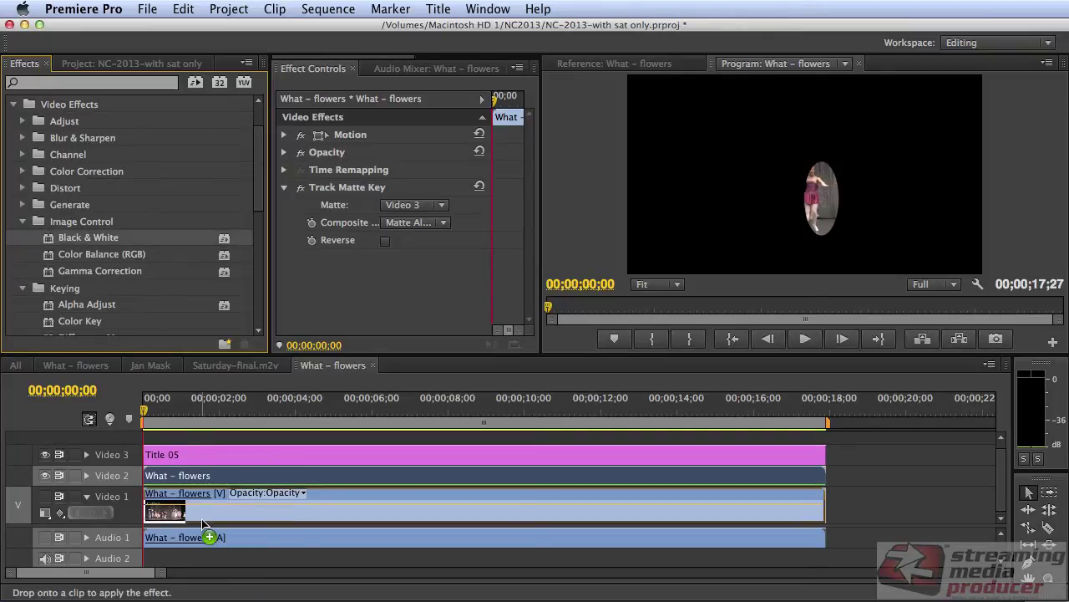
drag(202, 524, 202, 513)
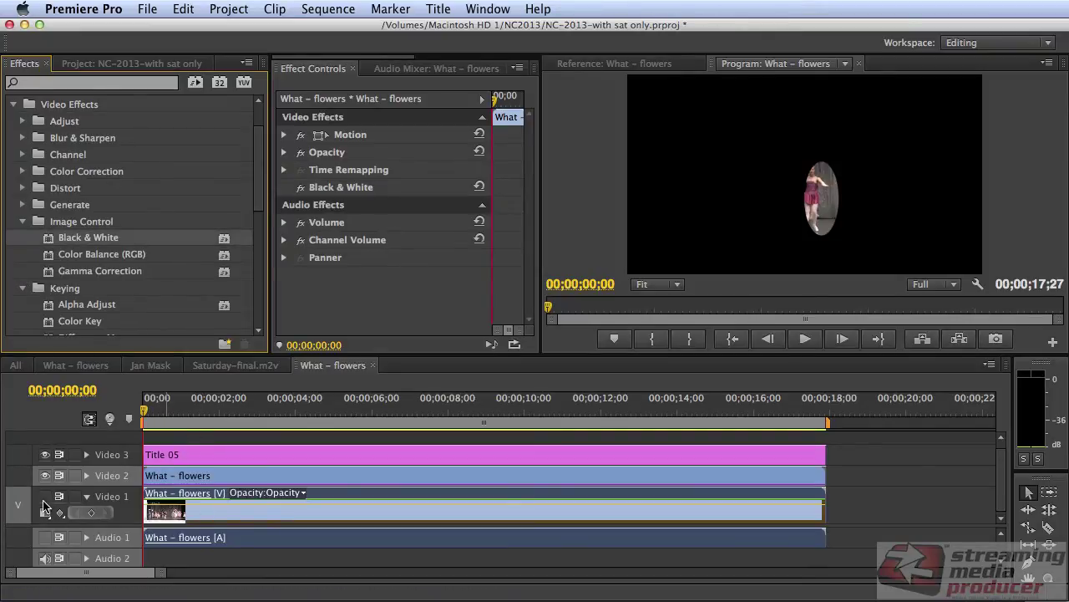
click(44, 498)
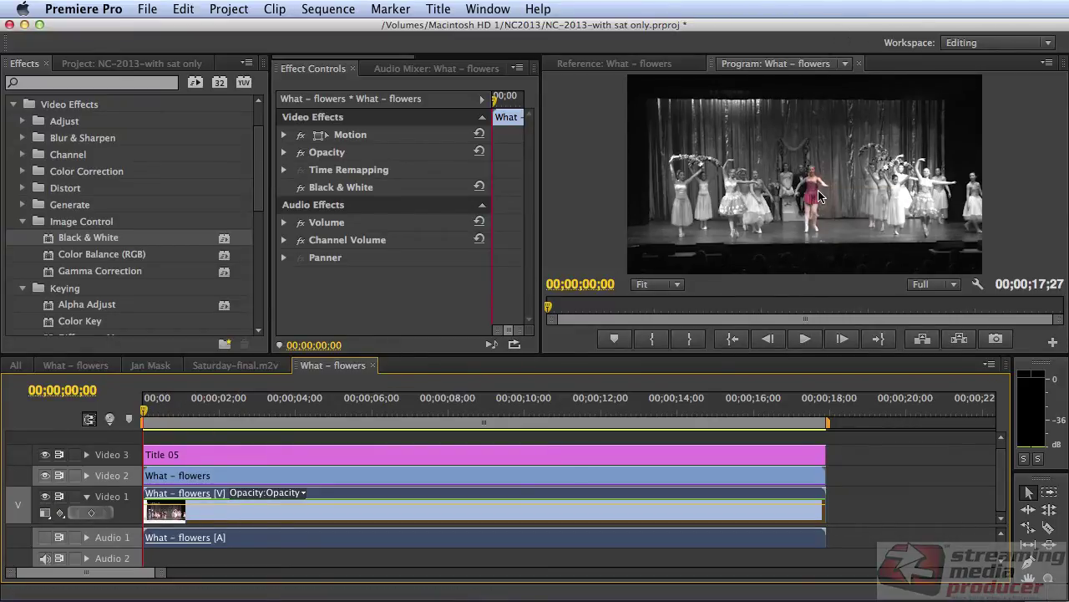
click(302, 188)
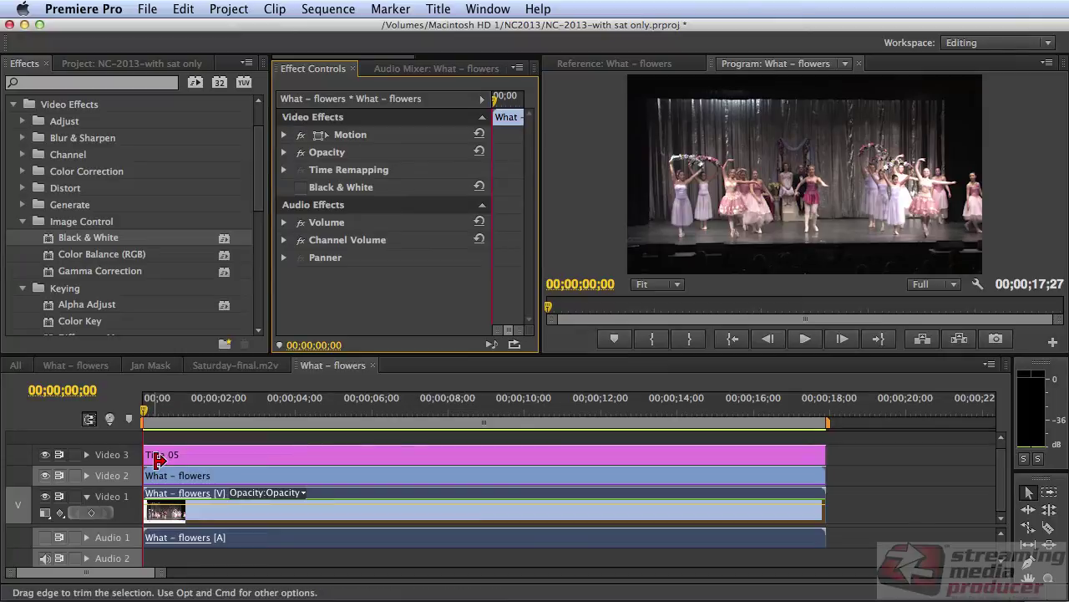
Briefly hide Video 2 to check the oval matte, then apply Black & White to the Video 2 clip.
click(45, 475)
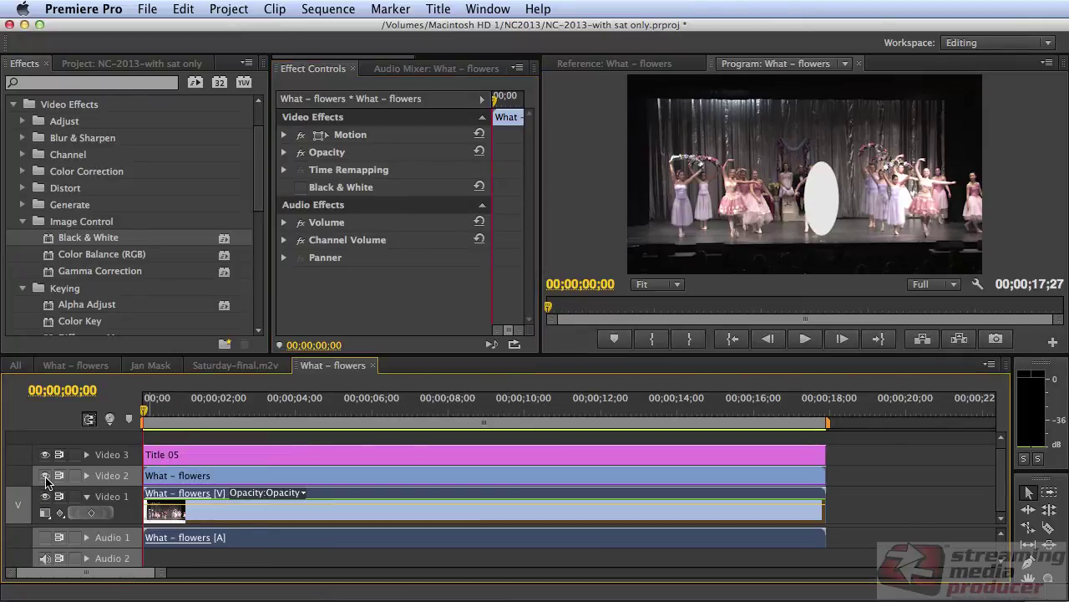
click(45, 475)
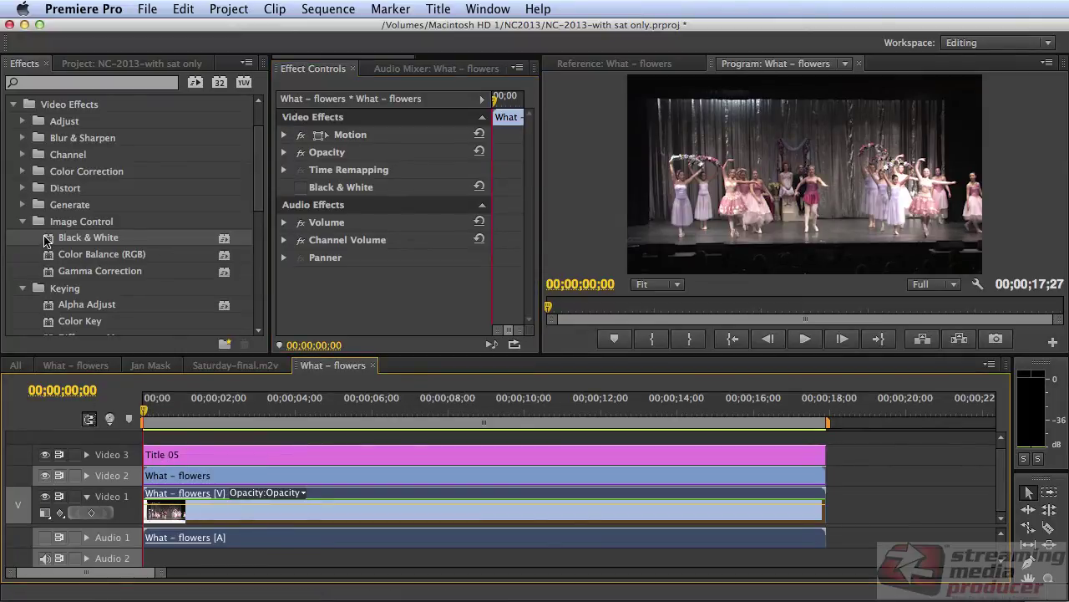
drag(48, 242, 334, 480)
Set the Program monitor to 50%, jump to 00;00;03;28, and give the monitors more height.
click(666, 284)
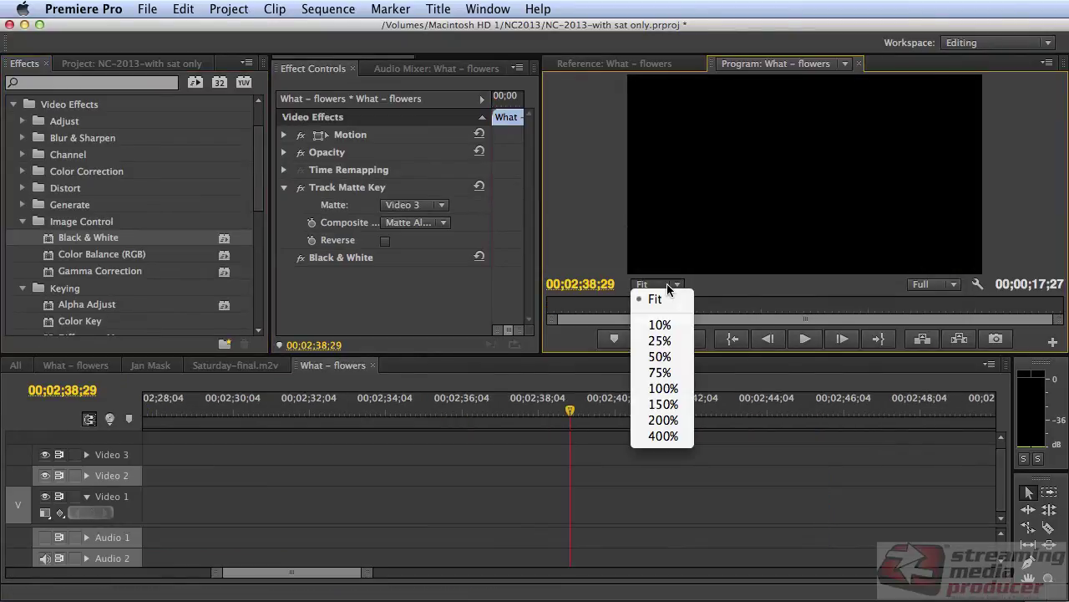
click(660, 356)
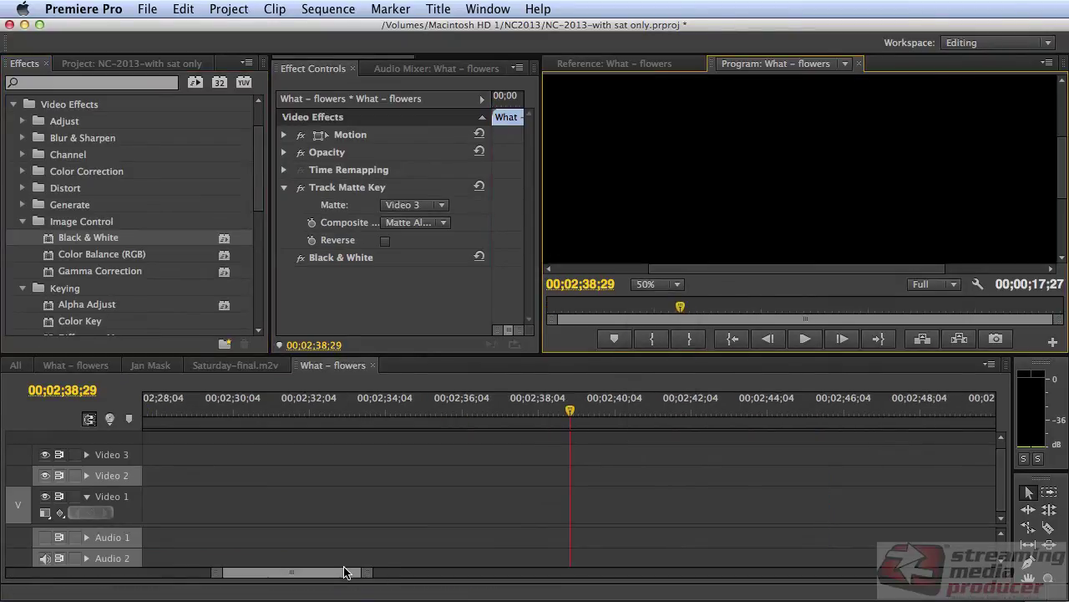
drag(338, 575, 132, 575)
click(291, 408)
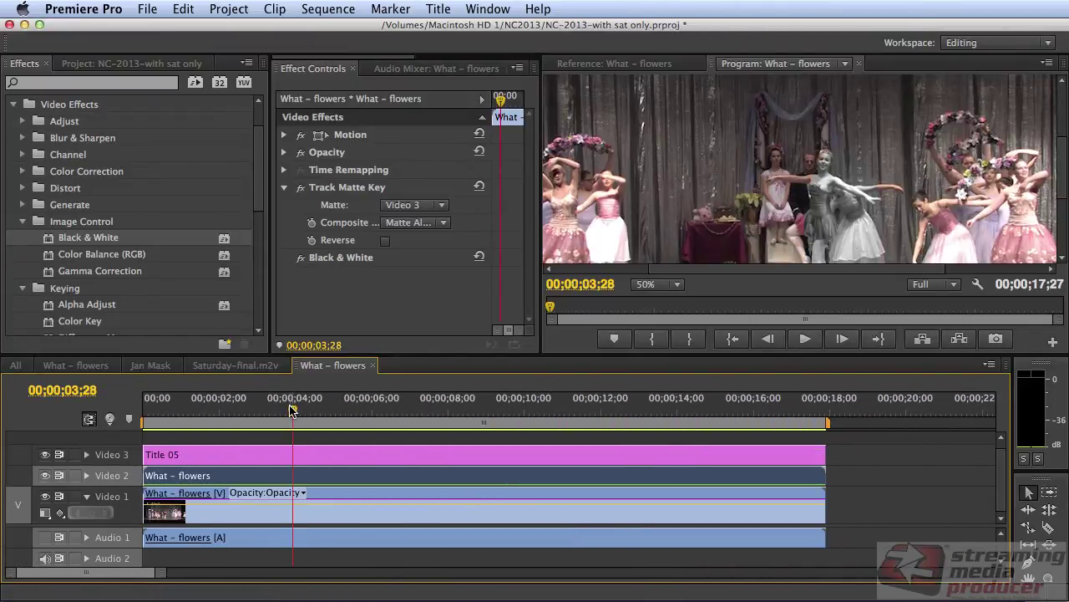
drag(772, 357, 772, 387)
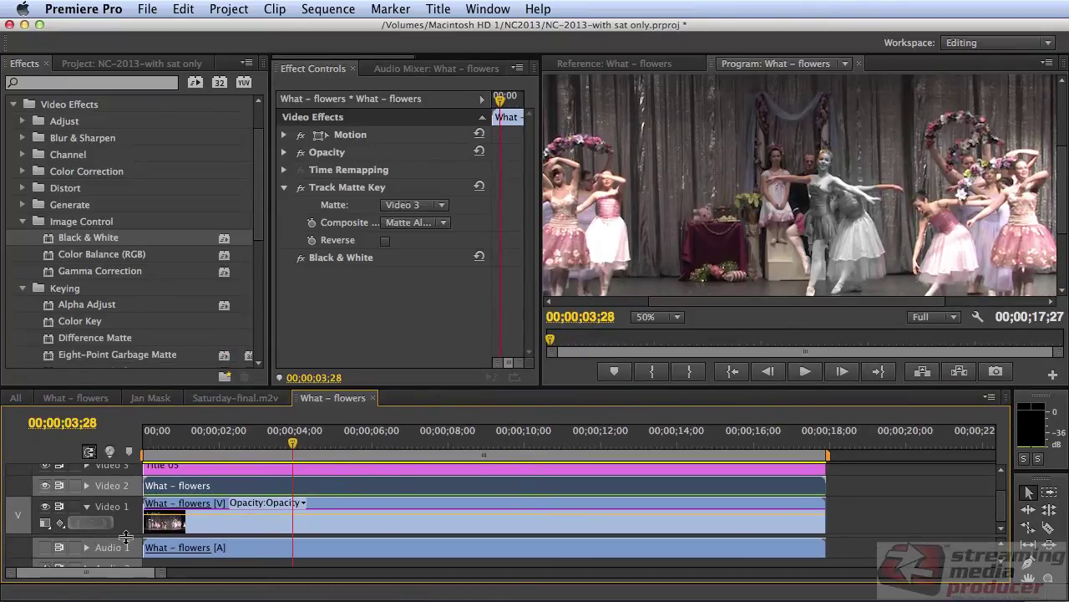
scroll(126, 544, up, 1)
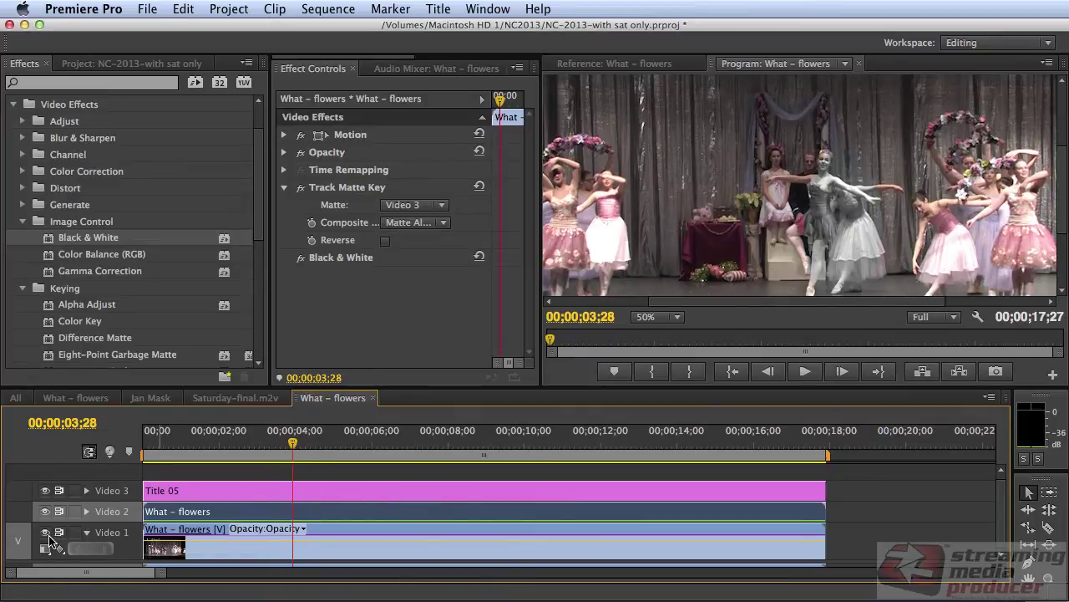
Hide Video 1, return near the start, and enable Position keyframing on Title 05's Motion.
click(46, 533)
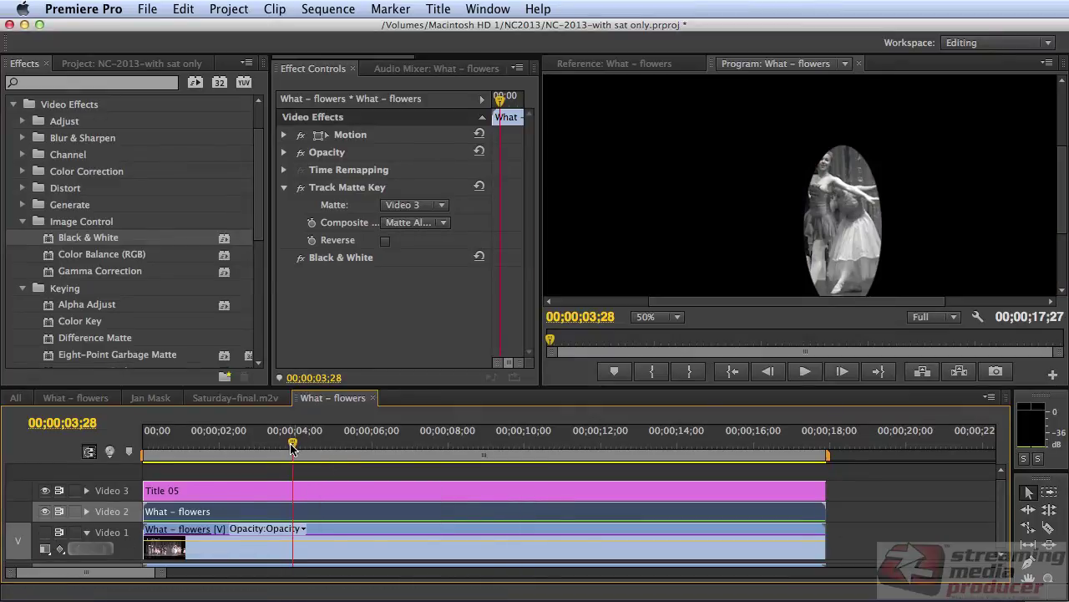
drag(292, 442, 133, 450)
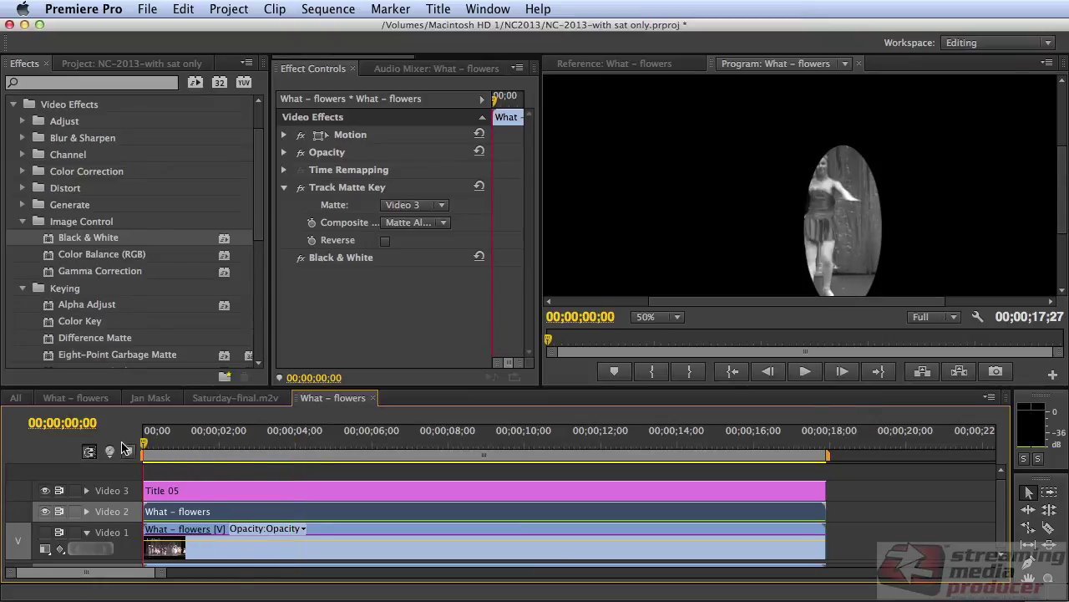
click(178, 495)
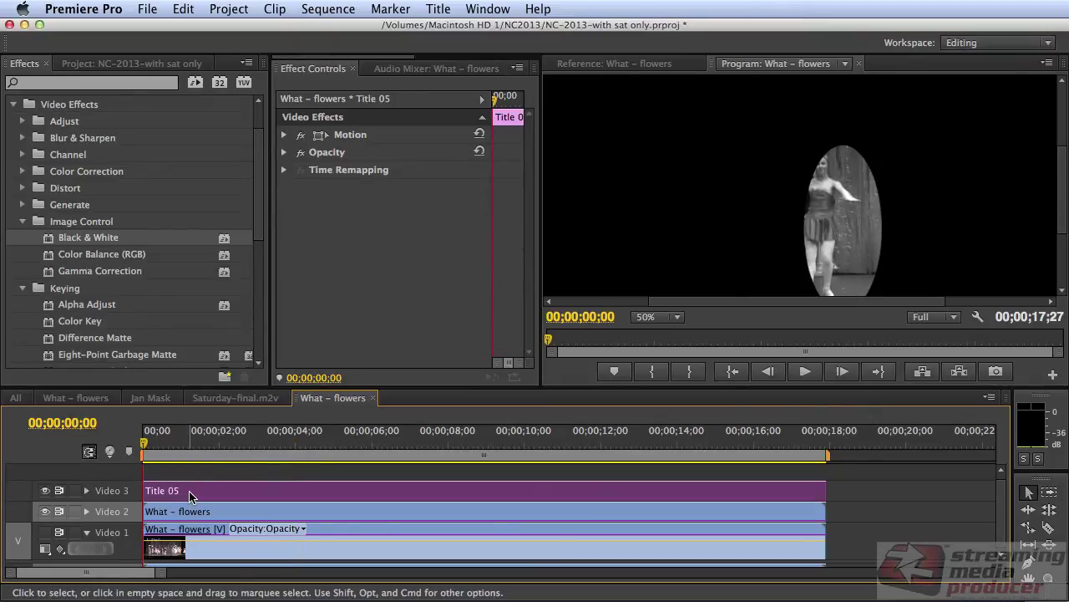
click(285, 139)
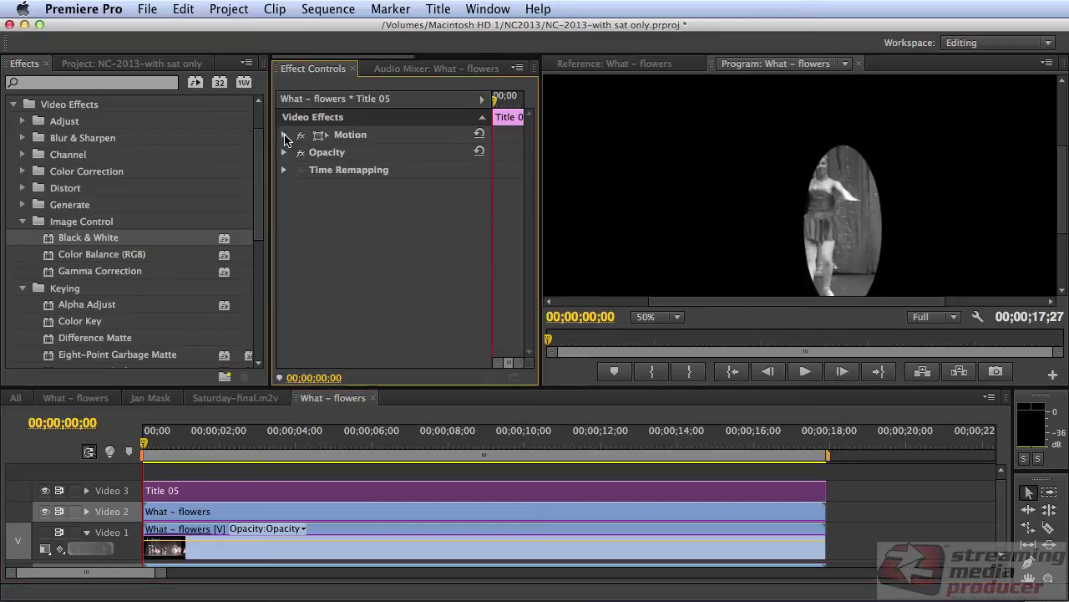
click(285, 138)
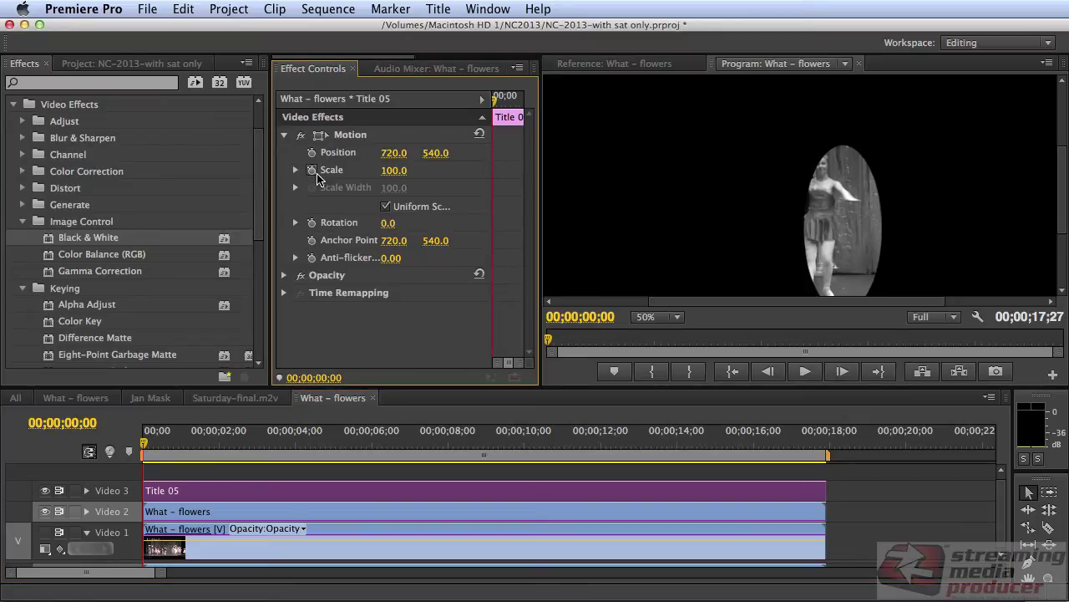
click(312, 153)
Keyframe the oval moving left with the dancer (X 684, then 633) through 00;00;02;08.
drag(541, 194, 634, 195)
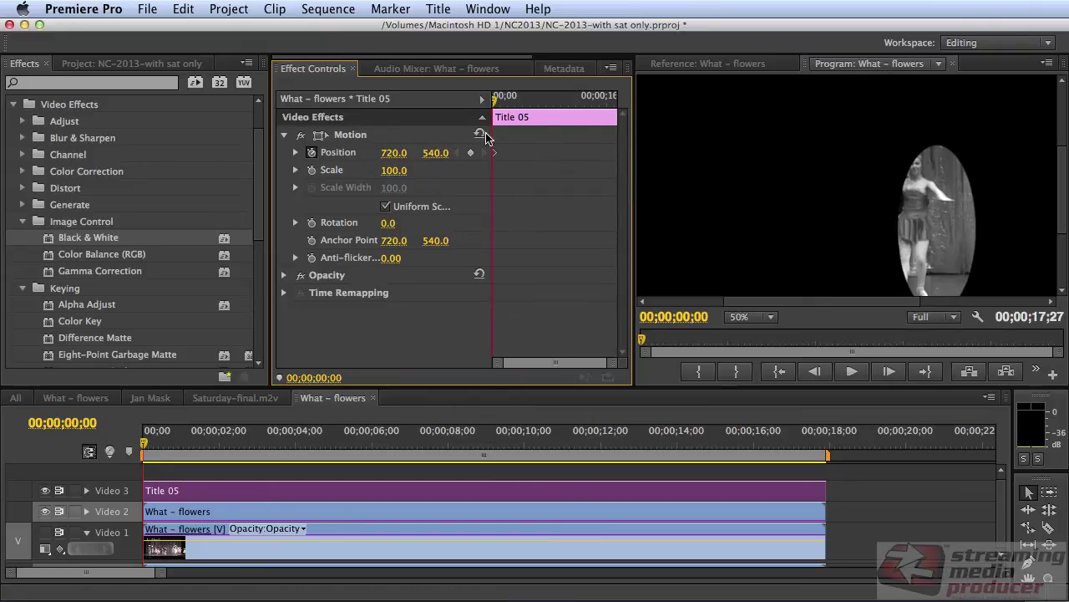
drag(394, 153, 364, 153)
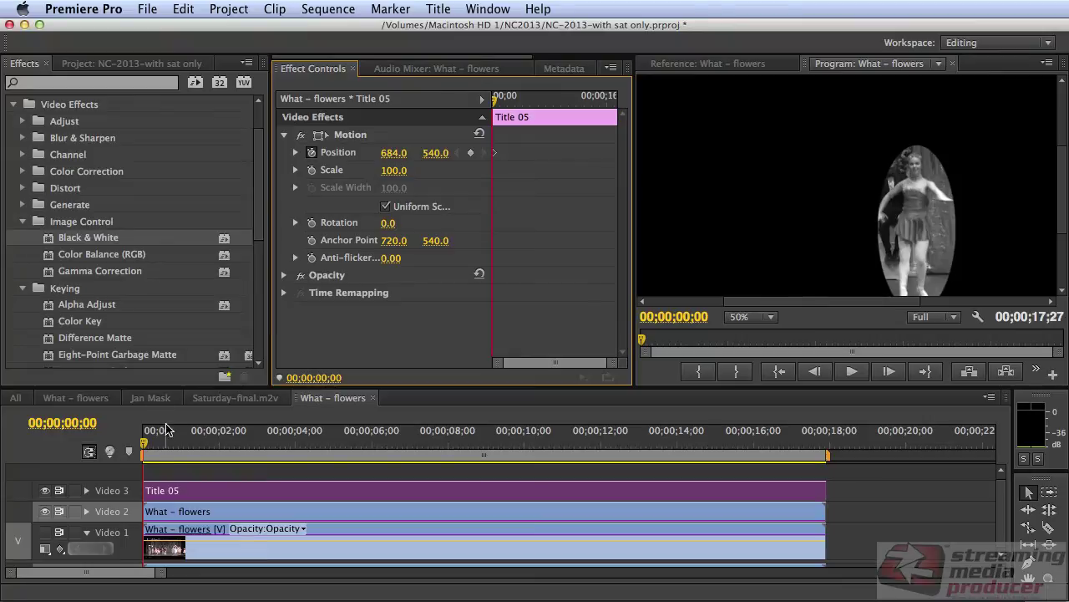
drag(146, 447, 169, 447)
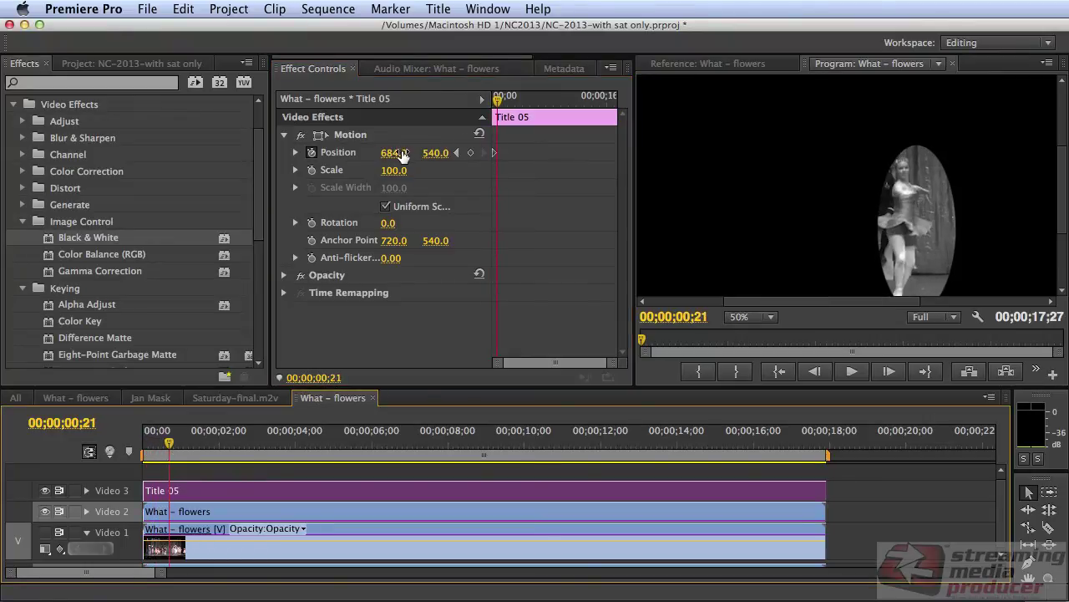
drag(395, 152, 320, 332)
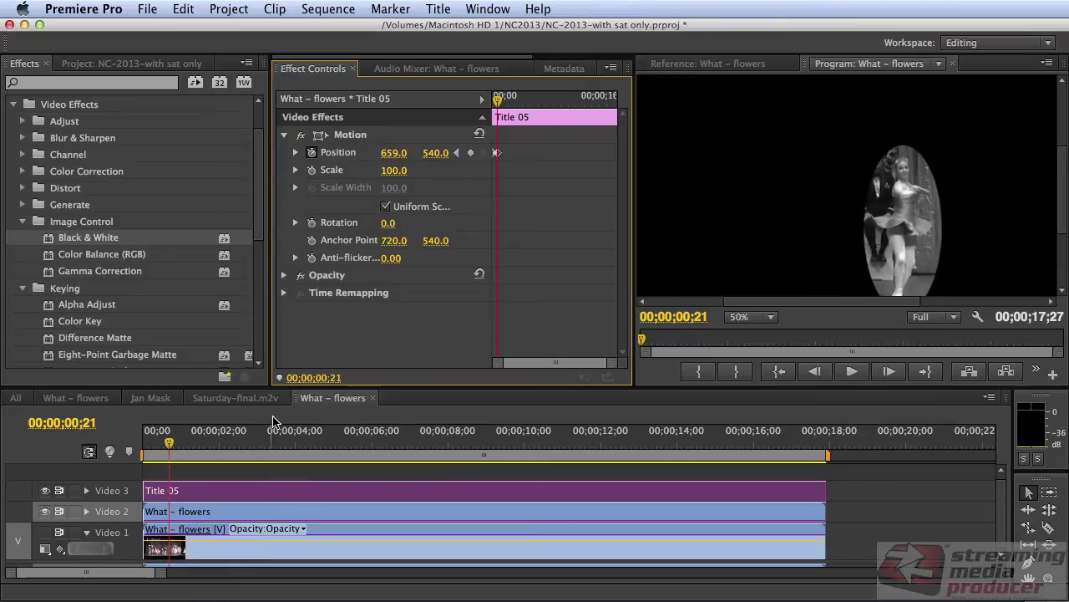
drag(169, 445, 200, 441)
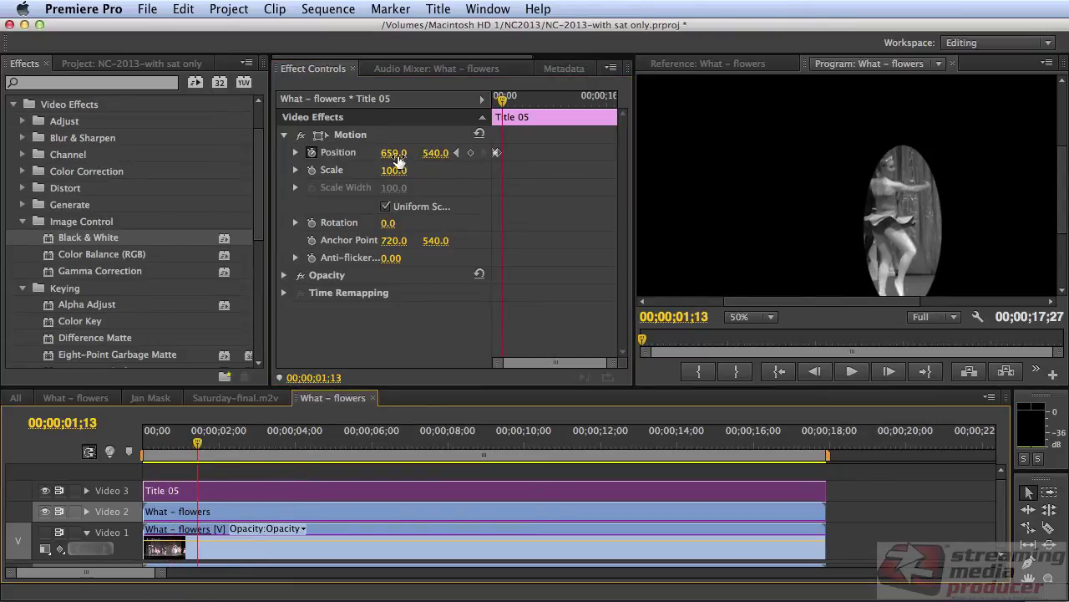
drag(397, 158, 375, 159)
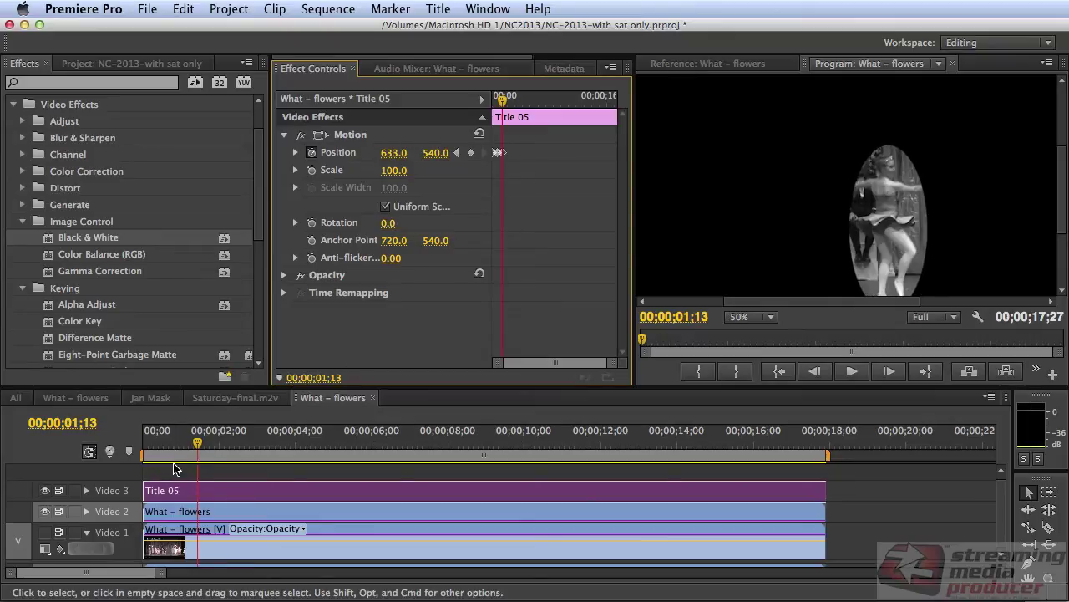
drag(197, 443, 229, 447)
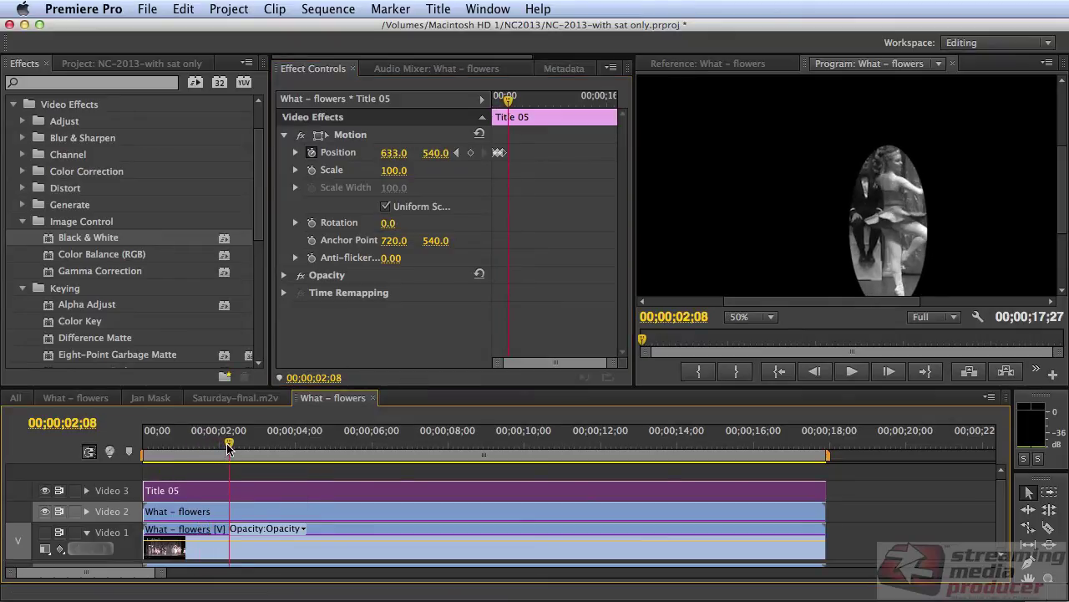
click(83, 397)
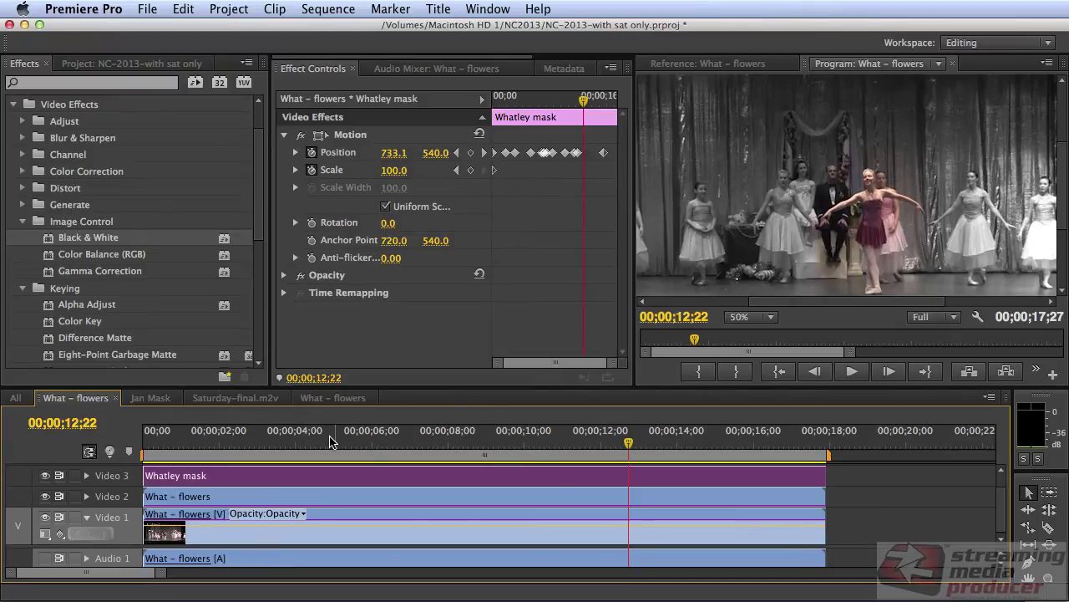
After comparing with the finished sequence, show Video 1, enabling Black & White there and disabling it on Video 2.
drag(334, 444, 512, 457)
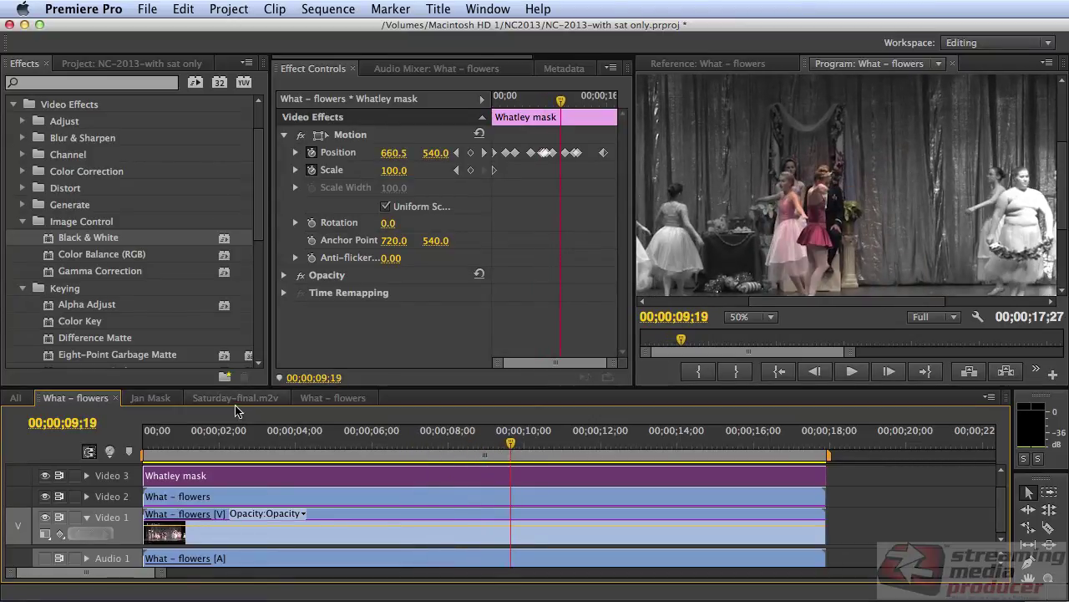
click(314, 398)
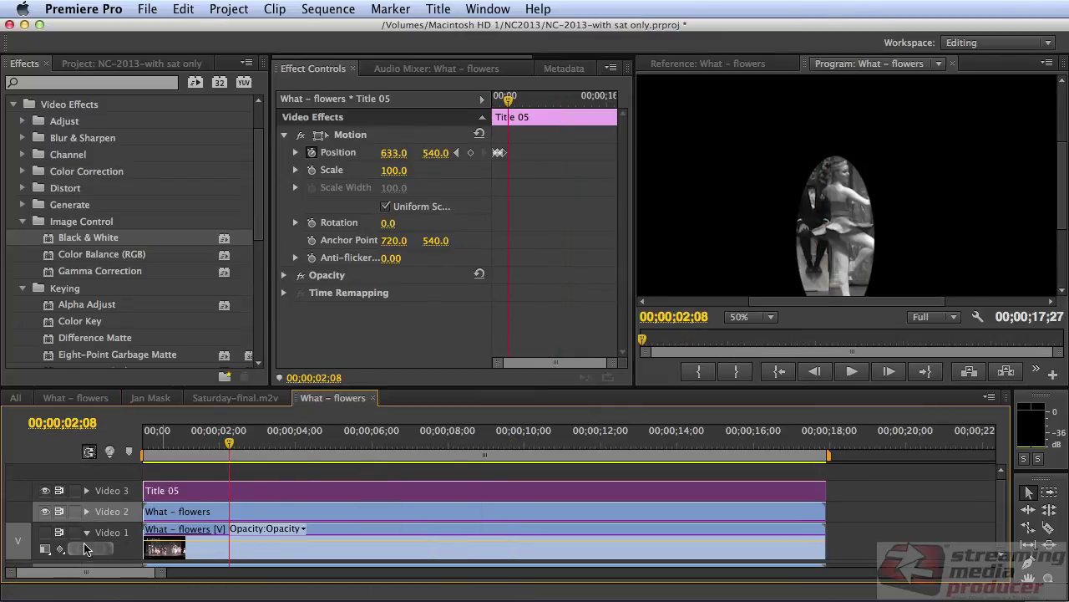
click(46, 532)
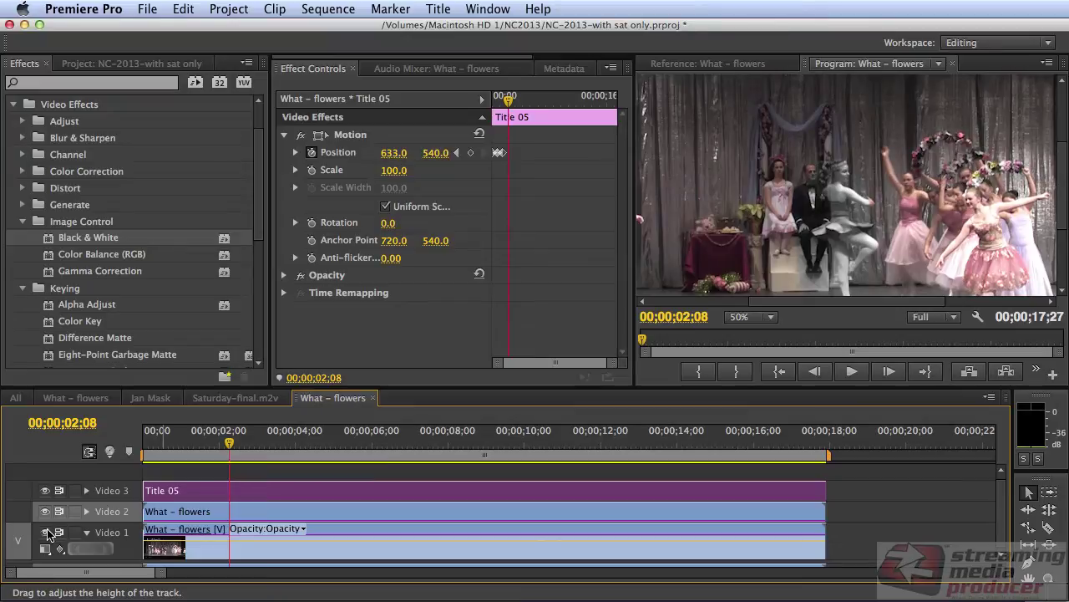
click(272, 531)
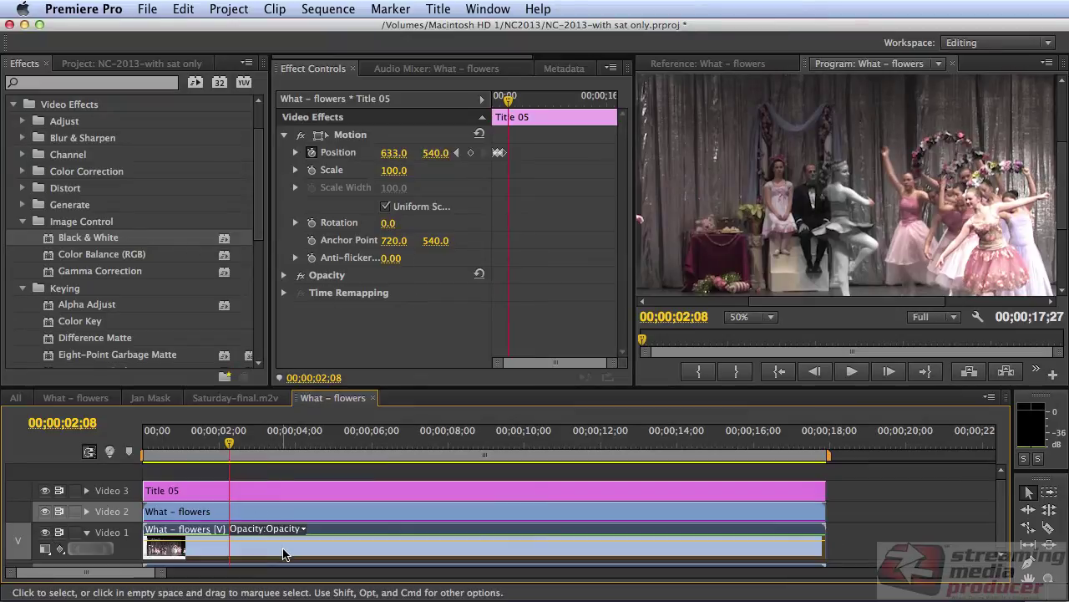
click(301, 187)
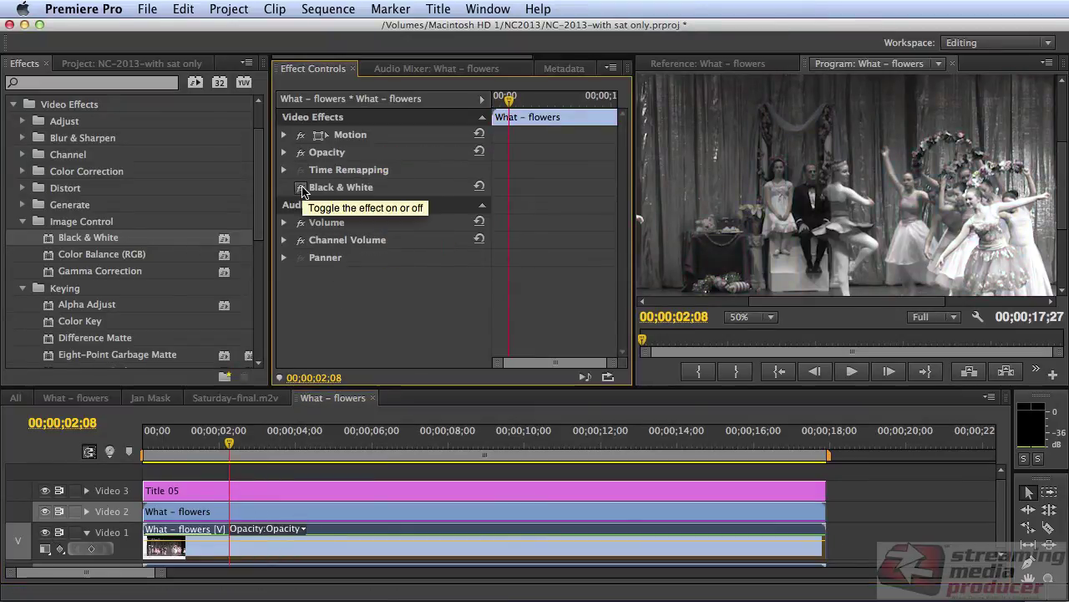
click(278, 515)
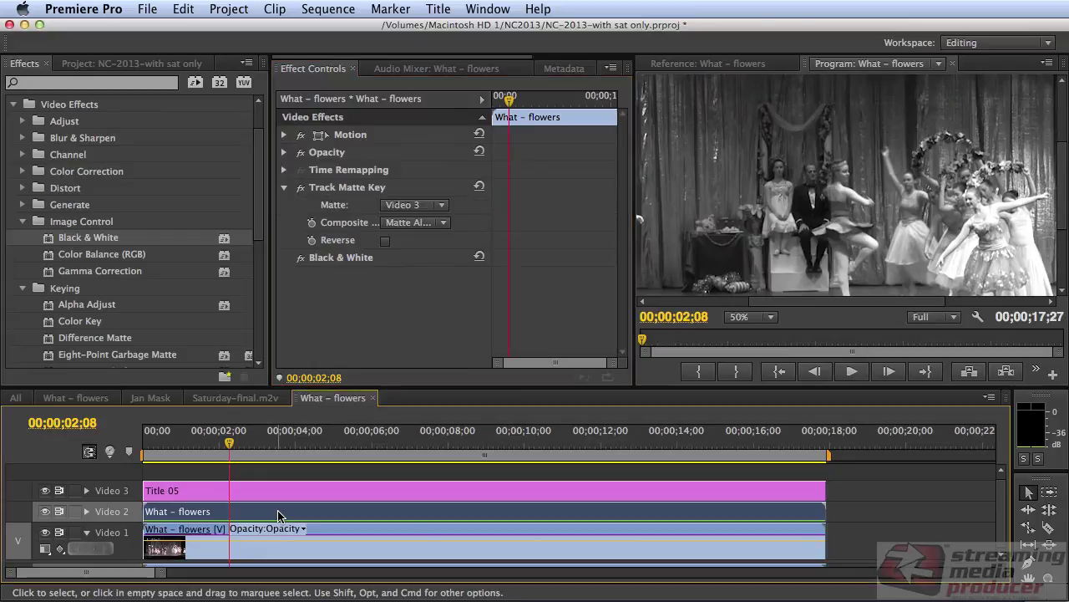
click(301, 258)
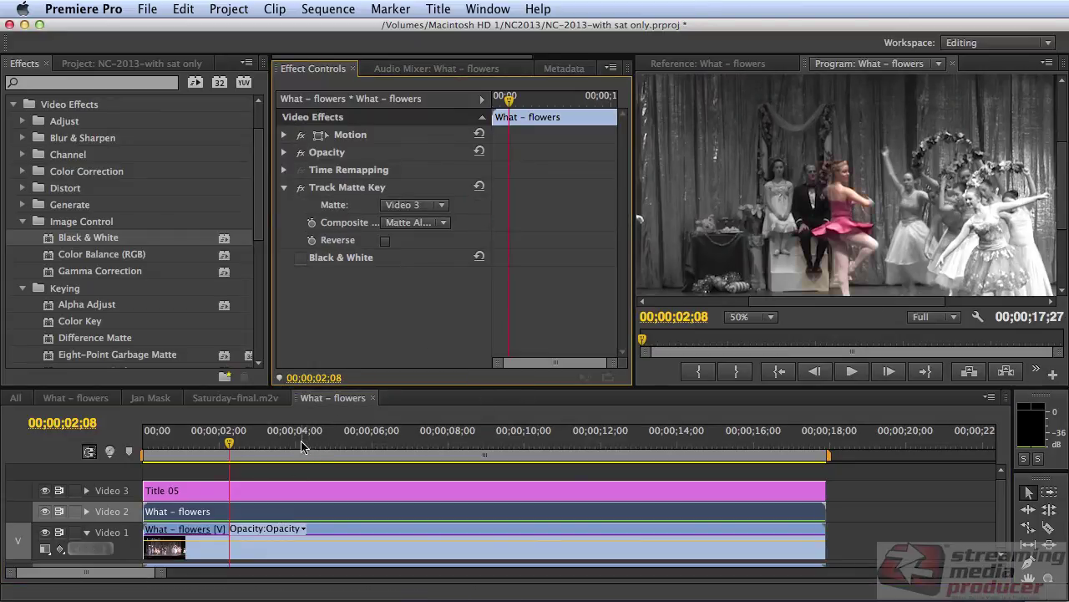
Switch to the Jan Mask sequence and fit the whole frame in the program monitor.
click(156, 400)
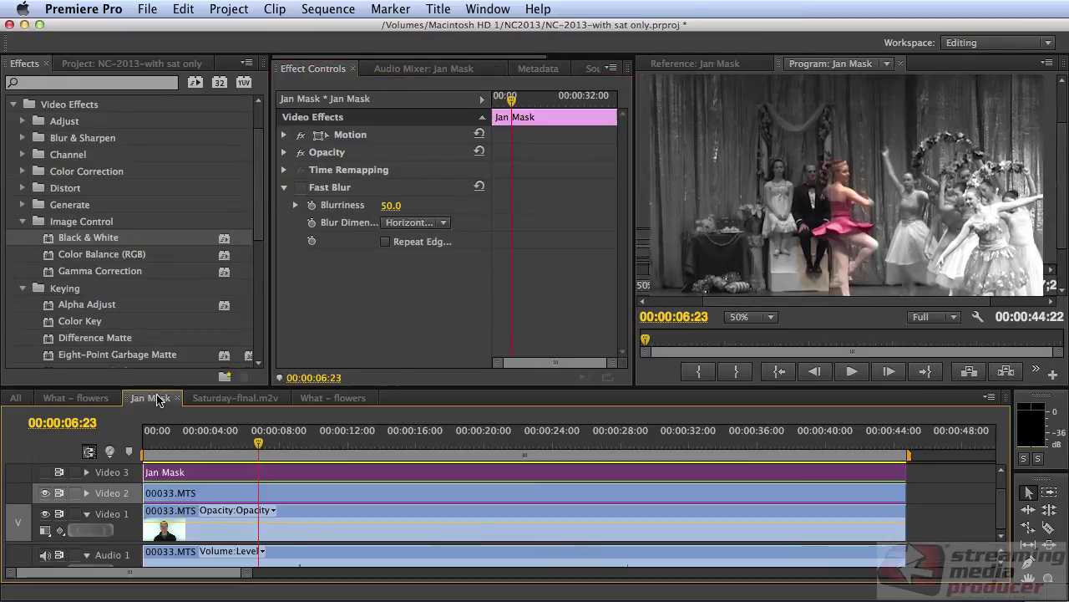
click(742, 318)
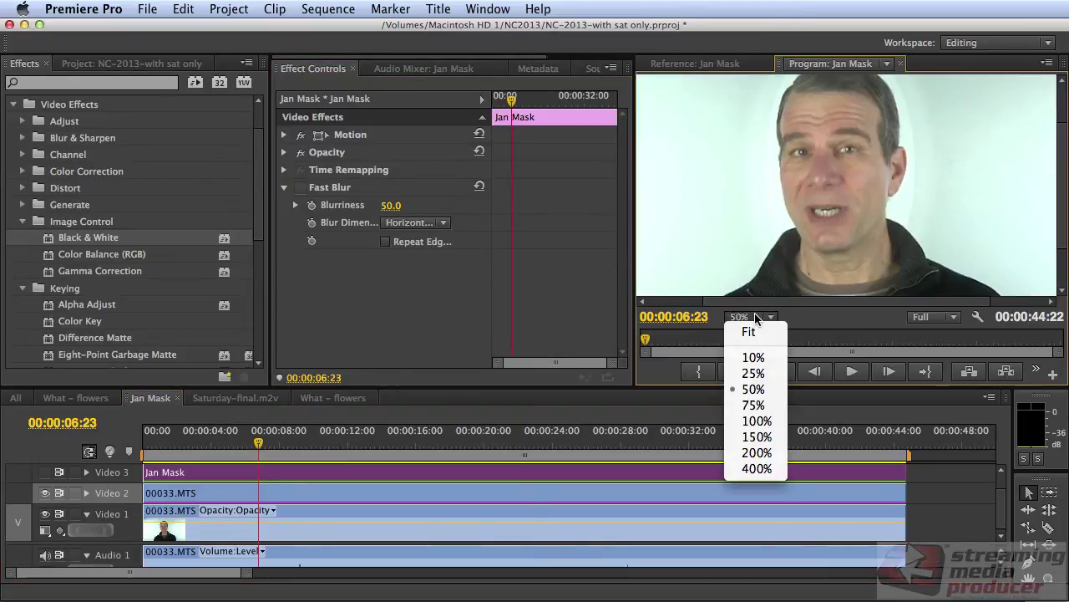
click(756, 331)
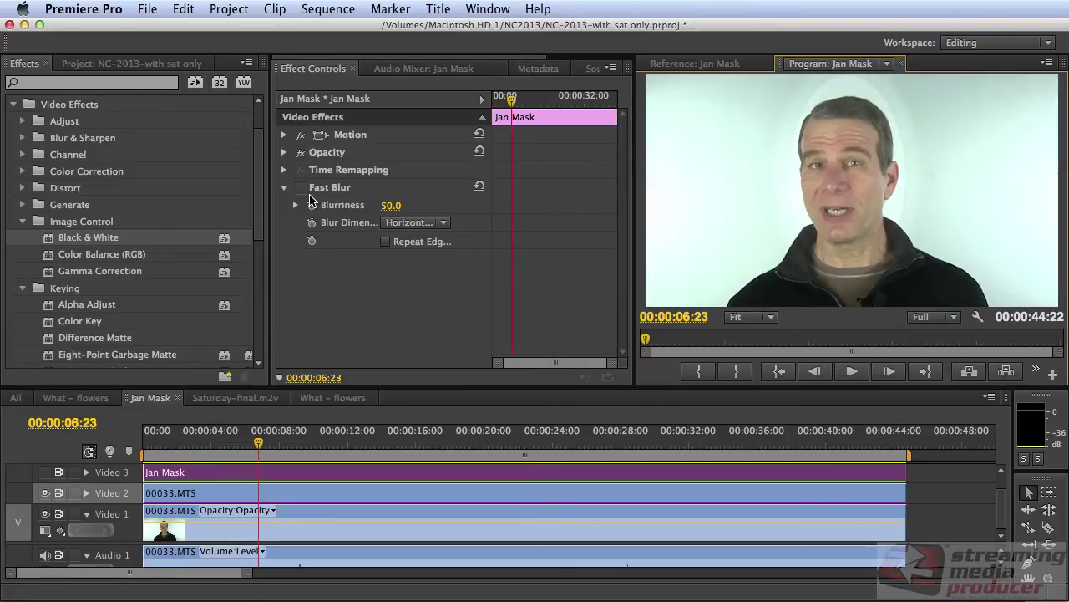
On the 00033.MTS clip on Video 2, leave Gaussian Blur off and set Brightness to -95.
click(265, 493)
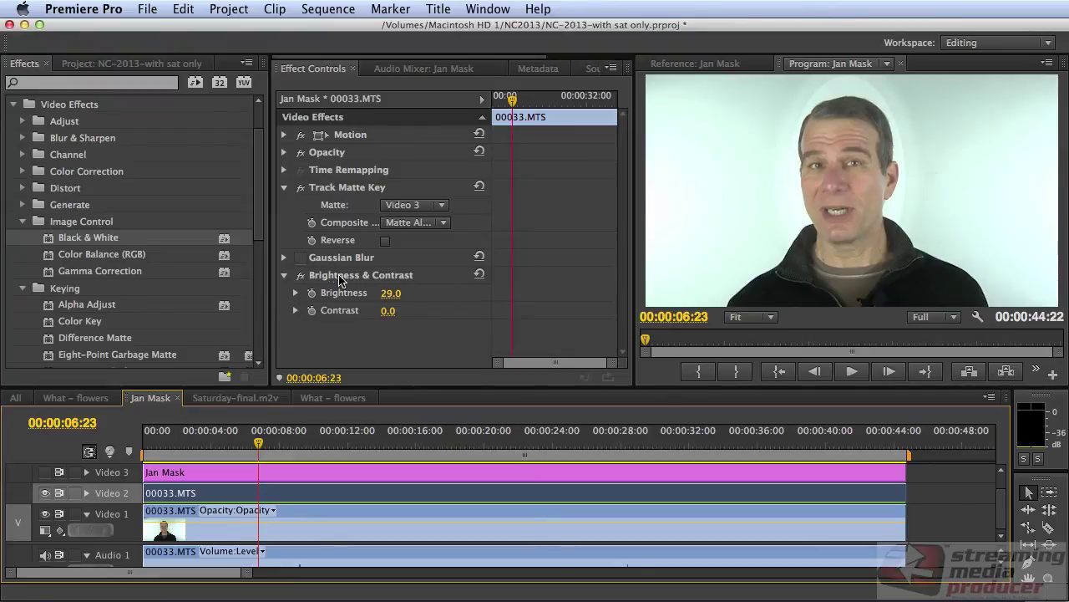
click(301, 257)
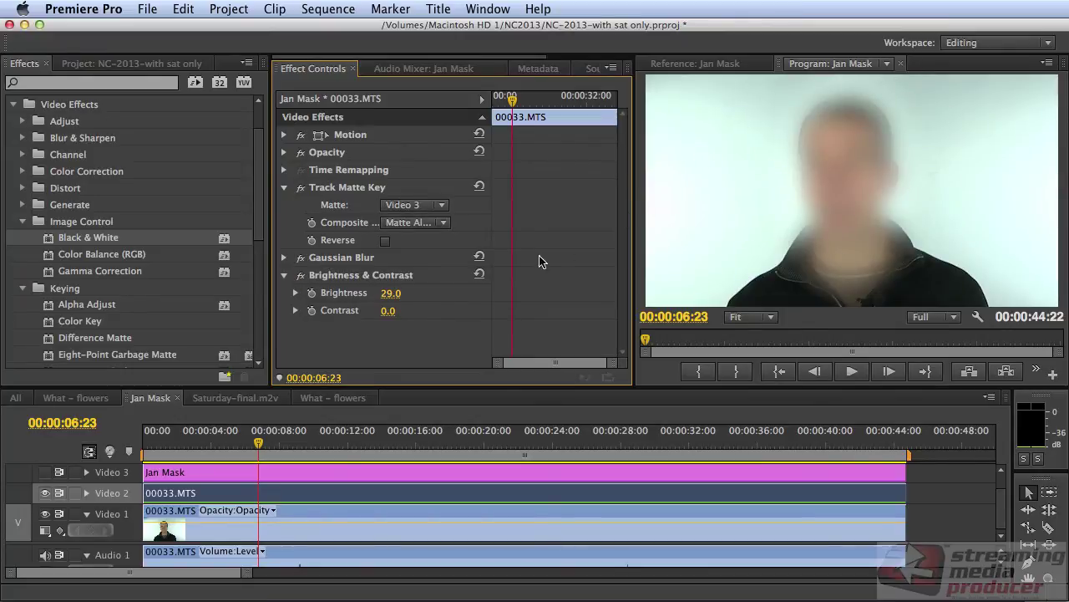
click(301, 258)
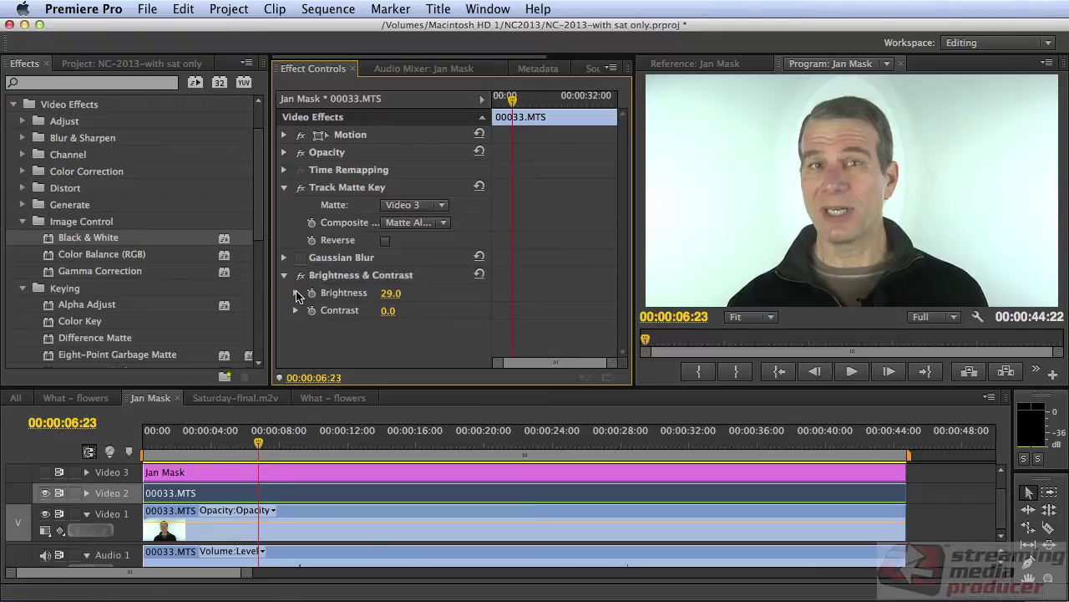
click(296, 293)
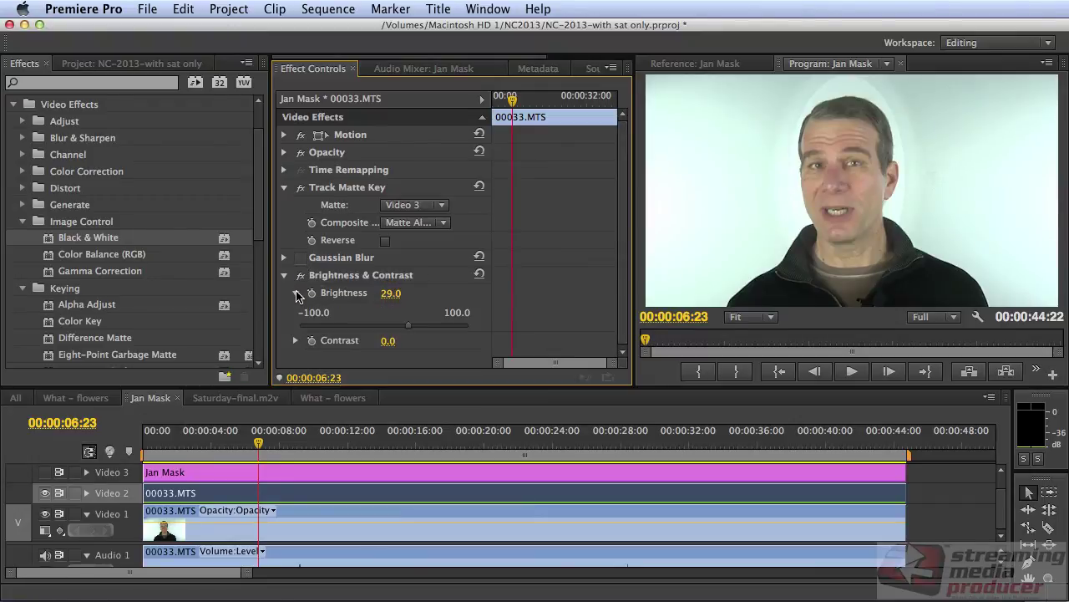
drag(408, 325, 304, 330)
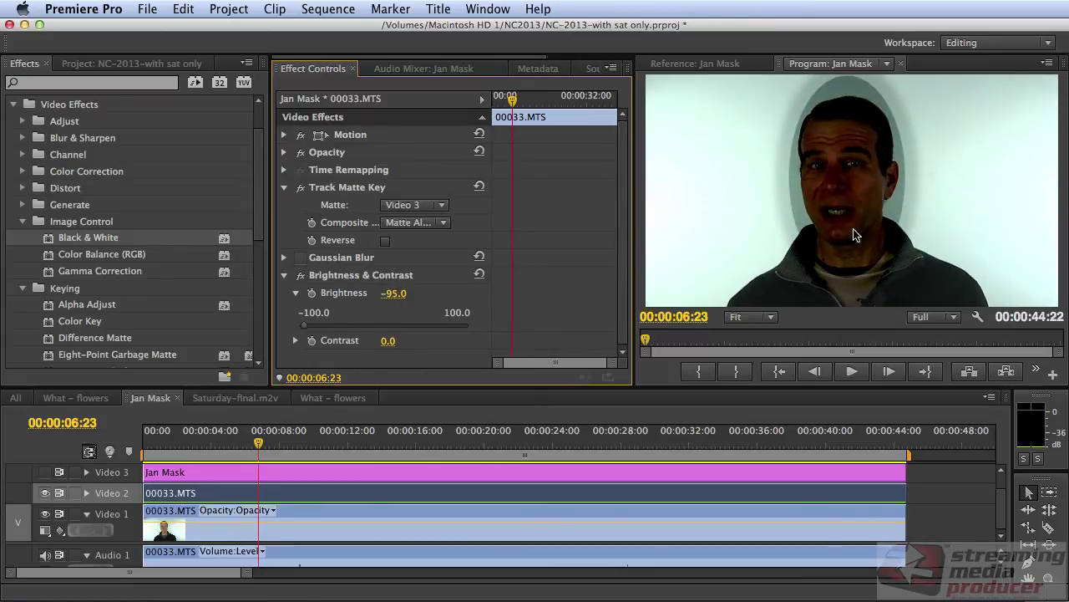
Re-enable the Jan Mask oval's shadow with Spread 100, then close the title editor.
double_click(341, 473)
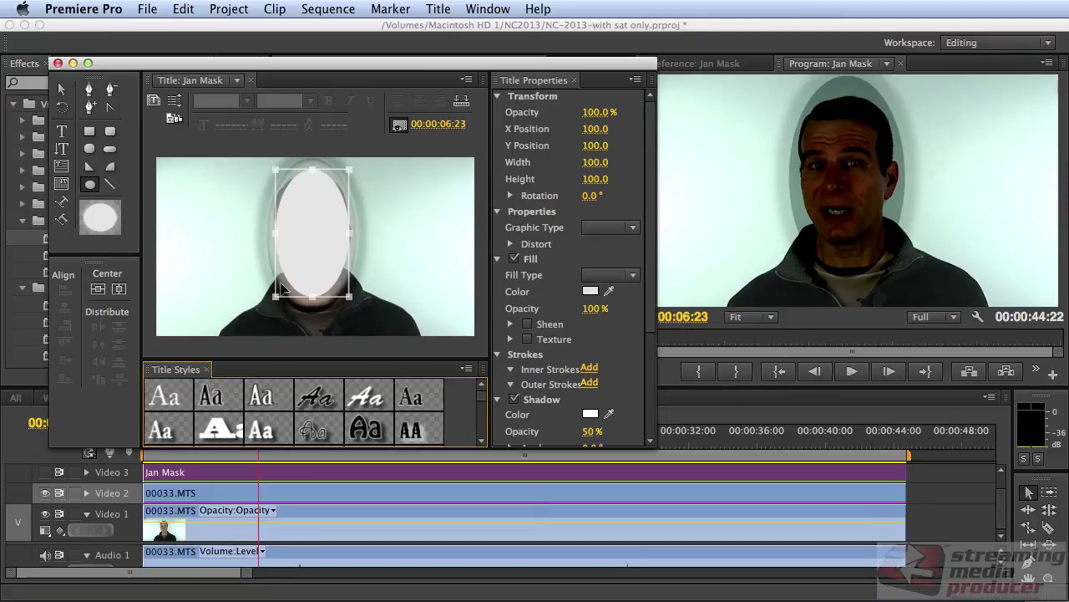
click(380, 213)
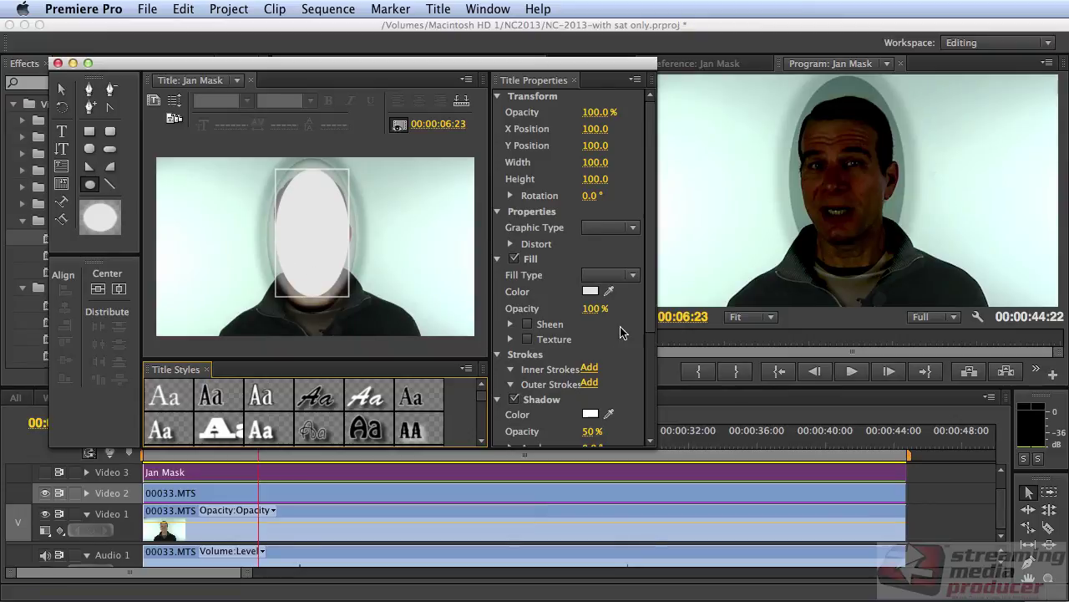
drag(650, 324, 646, 410)
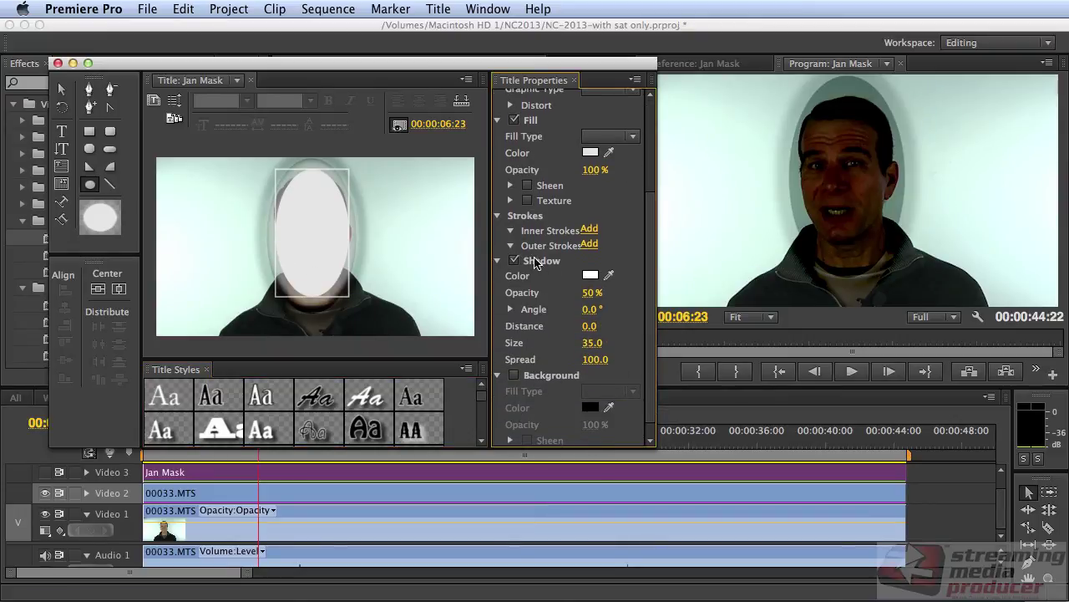
click(515, 261)
click(515, 261)
click(514, 260)
click(514, 261)
drag(592, 359, 635, 348)
click(58, 63)
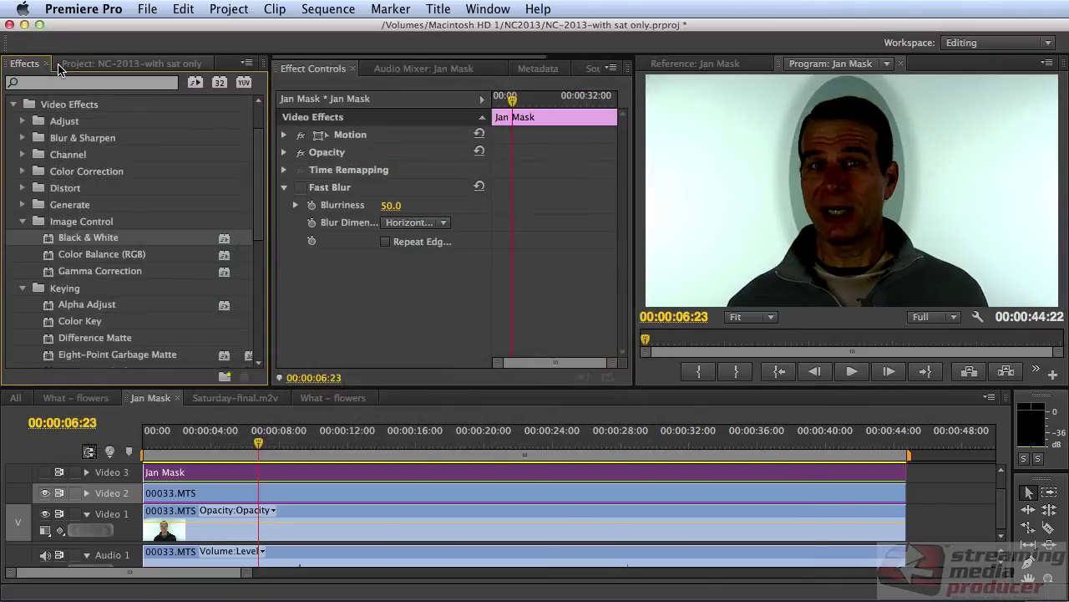
Compare the Jan Mask clip with Fast Blur off and on, leaving it on at 50.
click(232, 478)
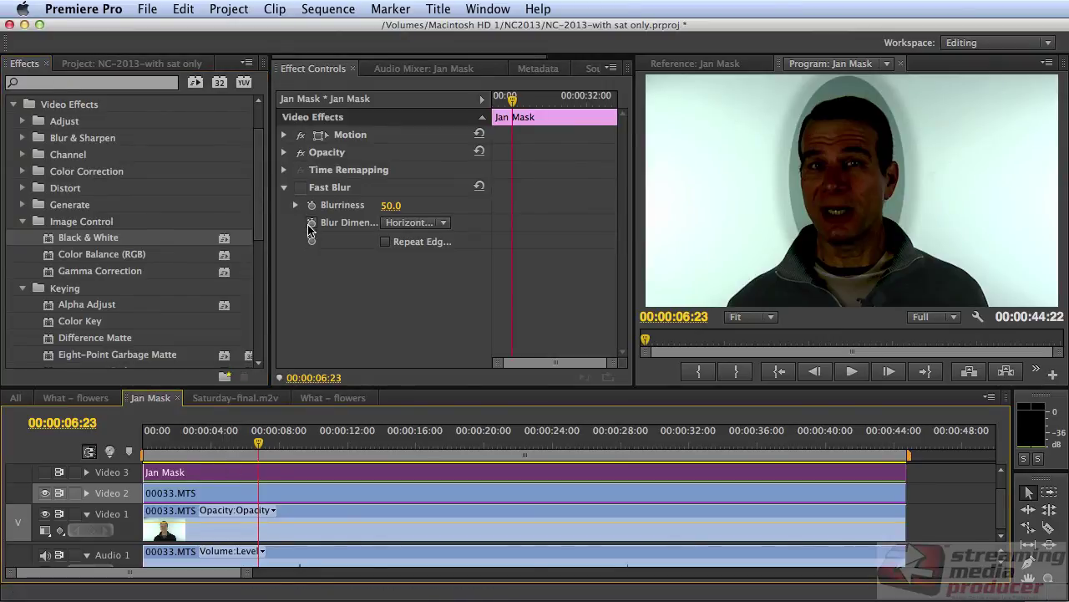
click(302, 189)
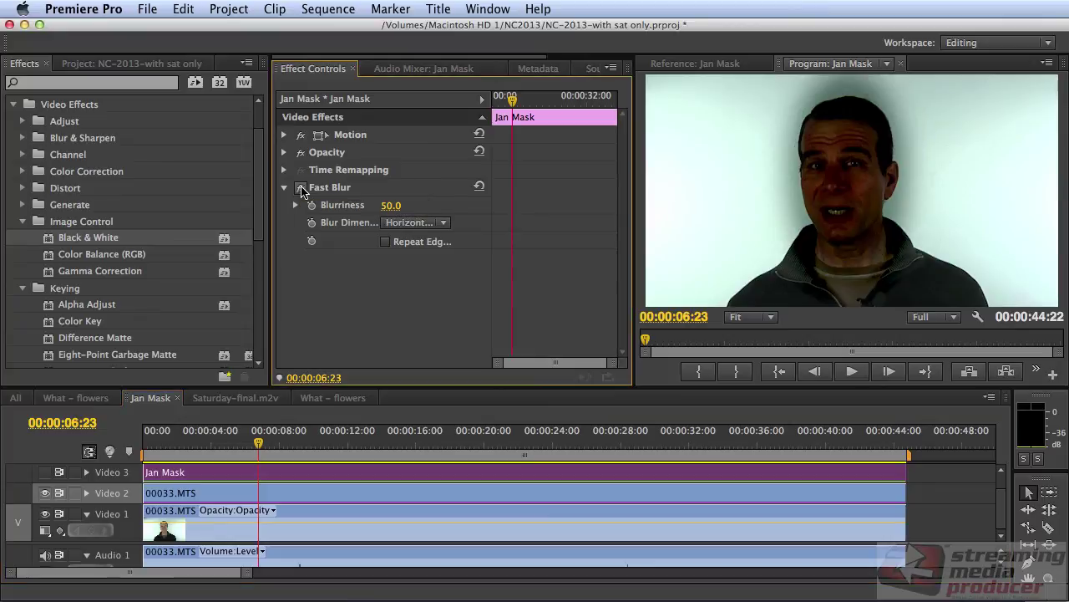
click(302, 189)
click(302, 187)
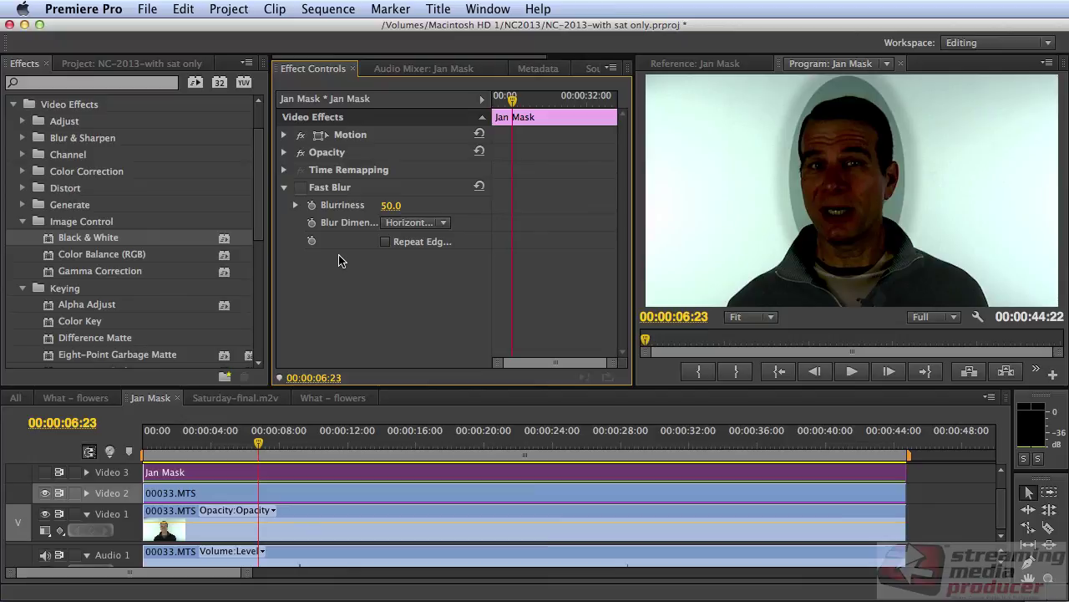
click(300, 188)
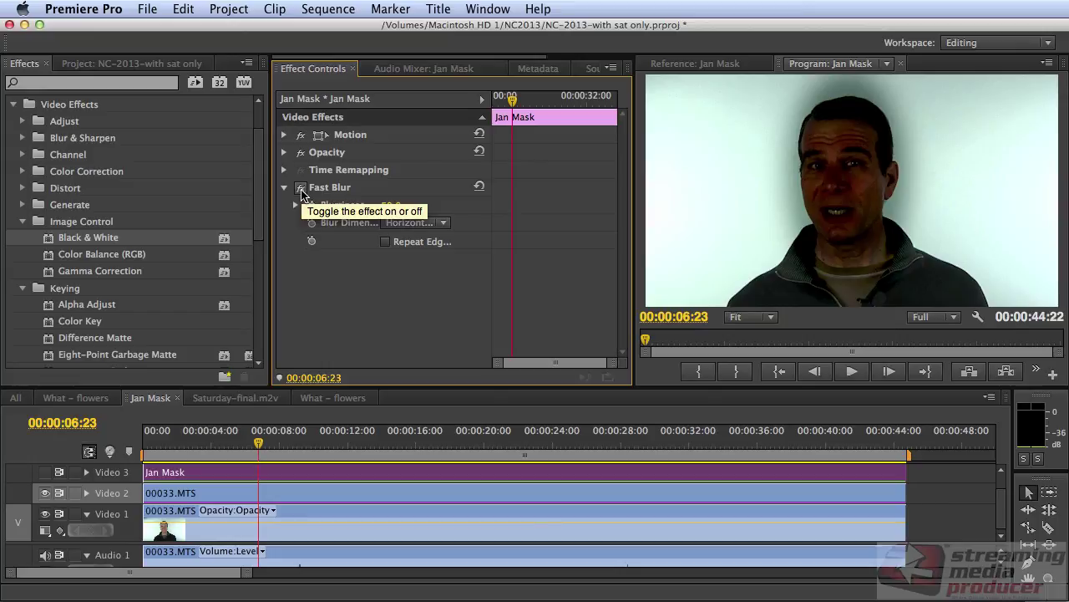
click(301, 188)
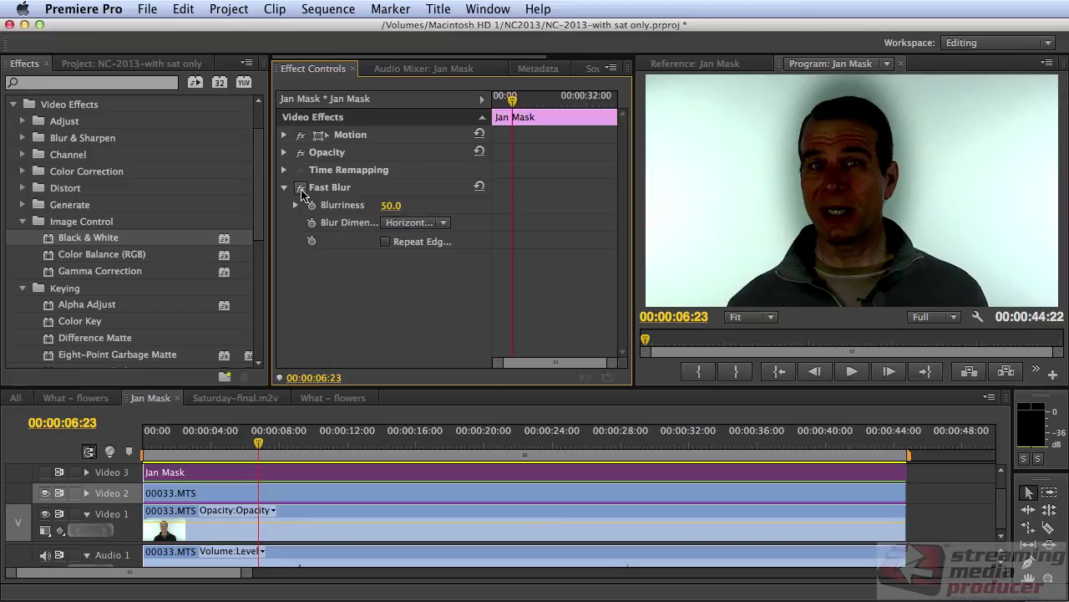